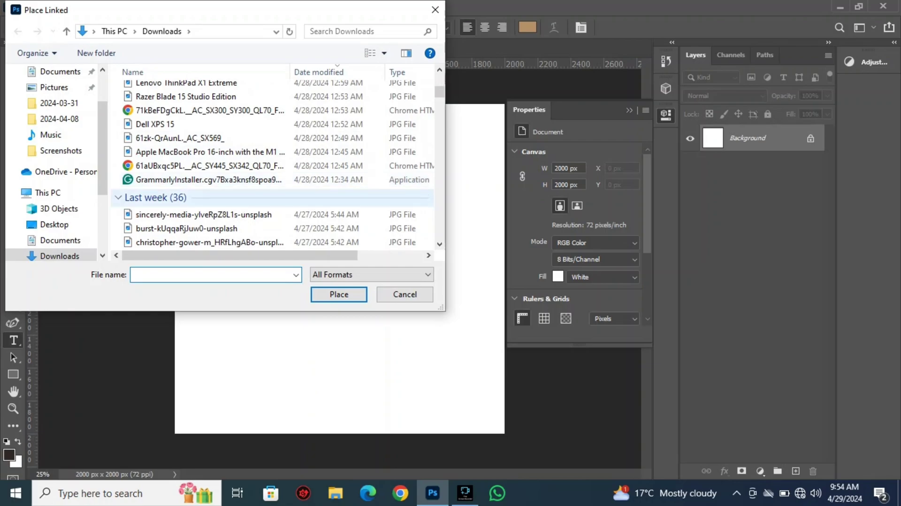
Step: Place the PNG image "pngwing.com (35)" from Downloads as a linked file in the document
scroll(277, 176, down, 1)
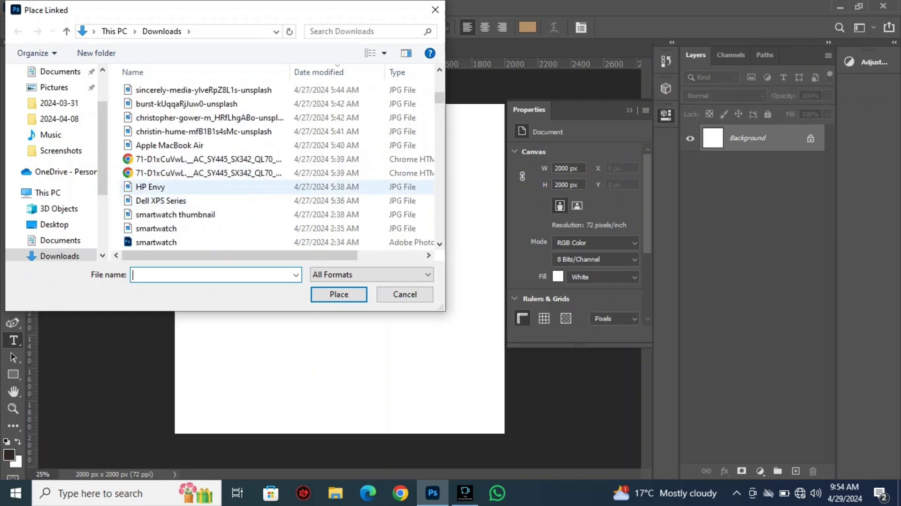
scroll(277, 173, down, 2)
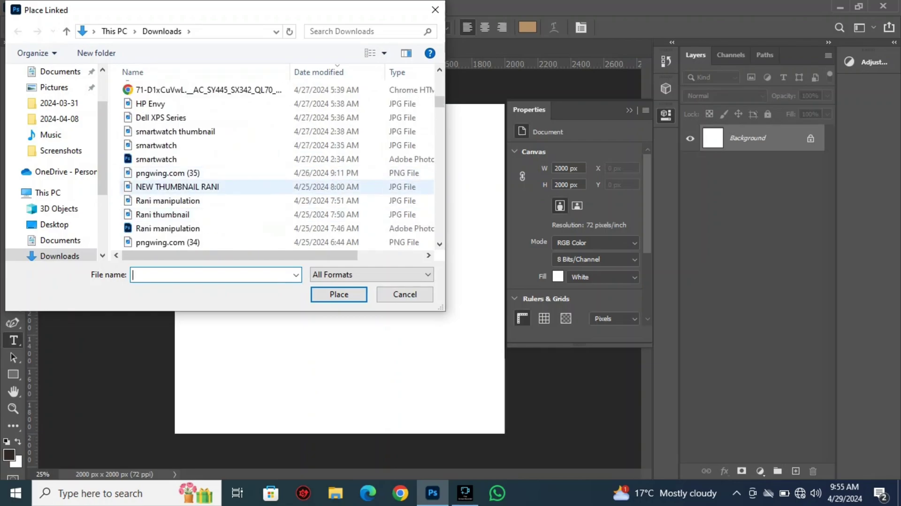
click(168, 173)
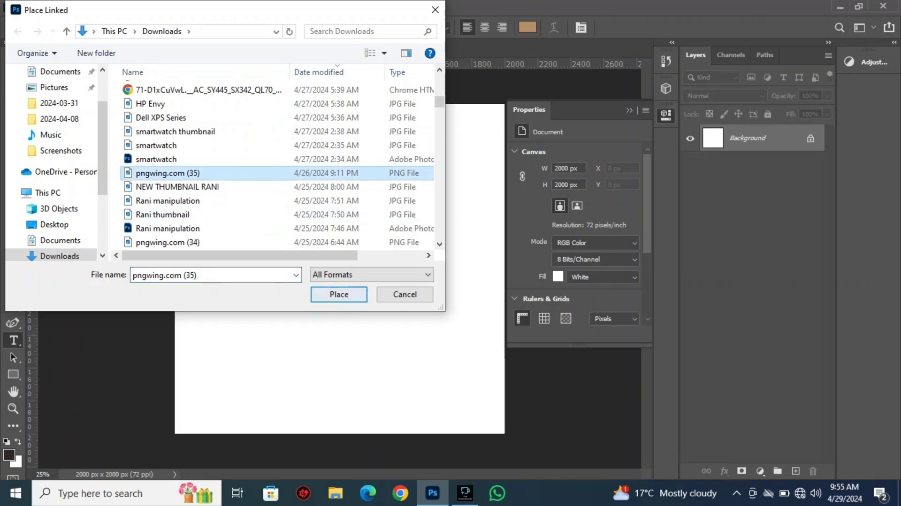
click(339, 294)
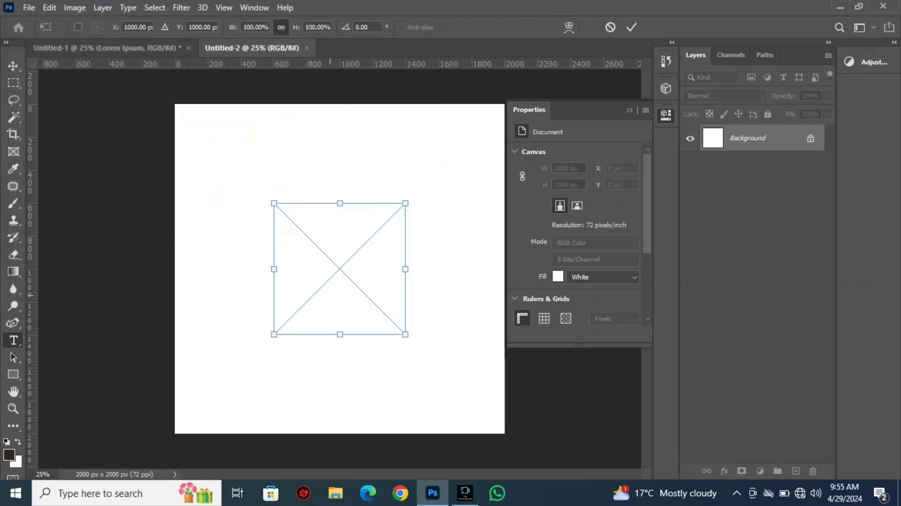
Step: Scale the placed watch image to about 165% and move it to the right half of the canvas
drag(269, 269, 197, 267)
drag(257, 285, 362, 285)
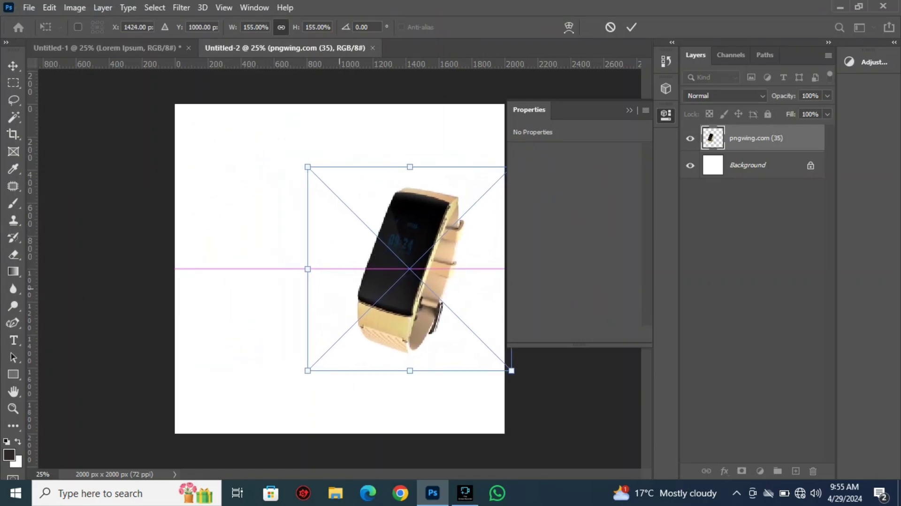
drag(306, 269, 295, 269)
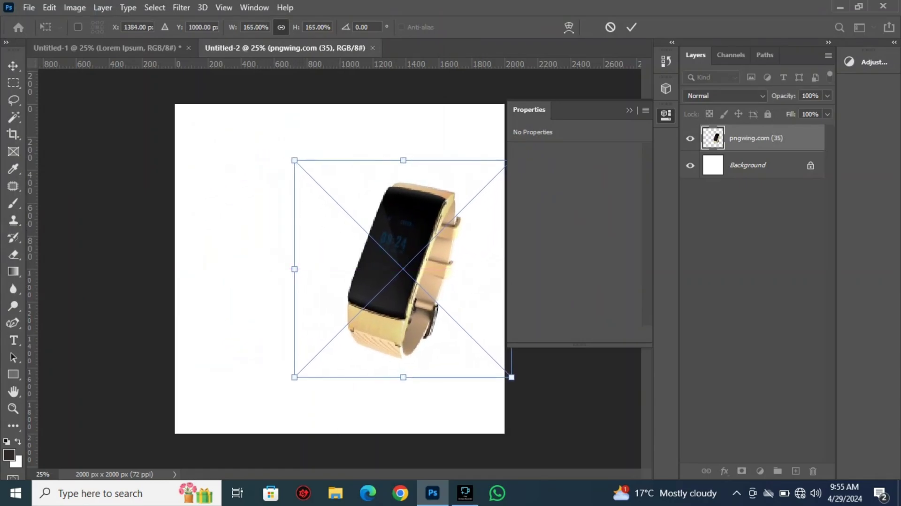
click(631, 26)
Step: Draw a rectangle about 2096 by 2088 px covering the whole canvas and place its layer beneath the watch
click(13, 374)
click(66, 376)
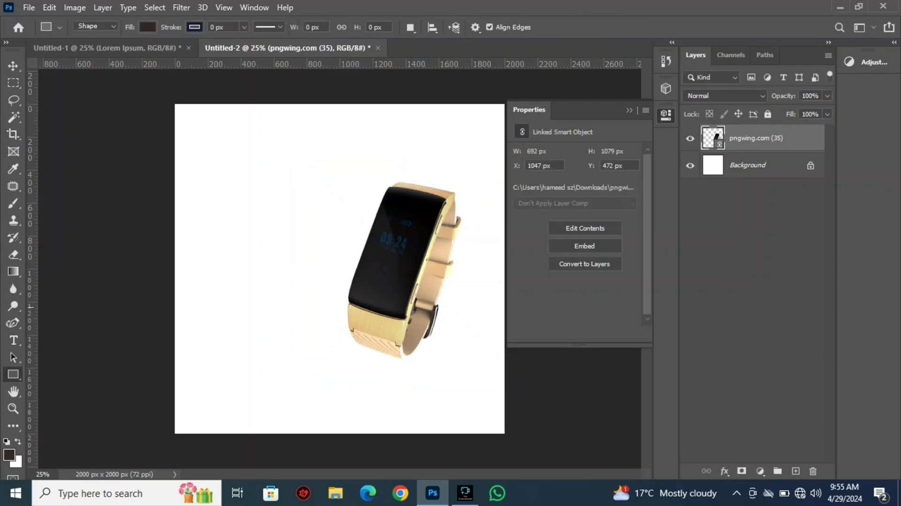
drag(167, 96, 512, 440)
drag(763, 138, 763, 174)
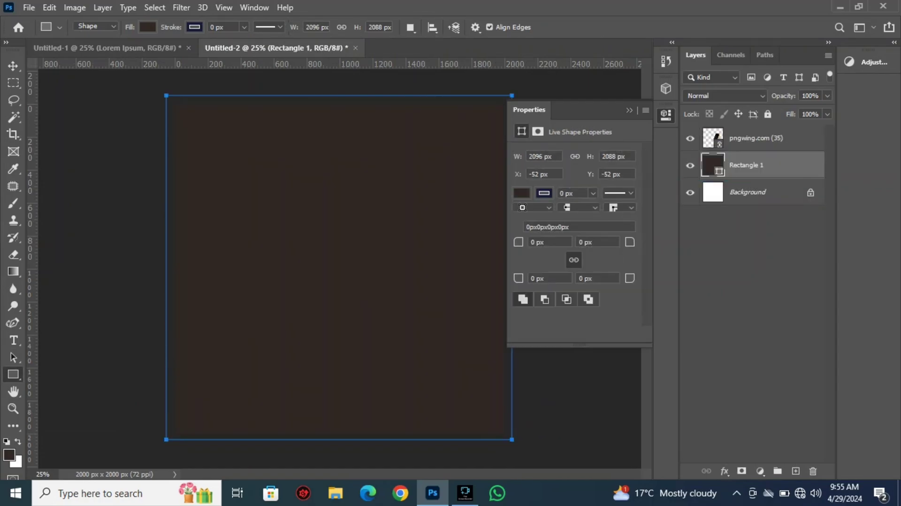
Step: Fill the full-canvas rectangle with the recently used light gold color
click(148, 27)
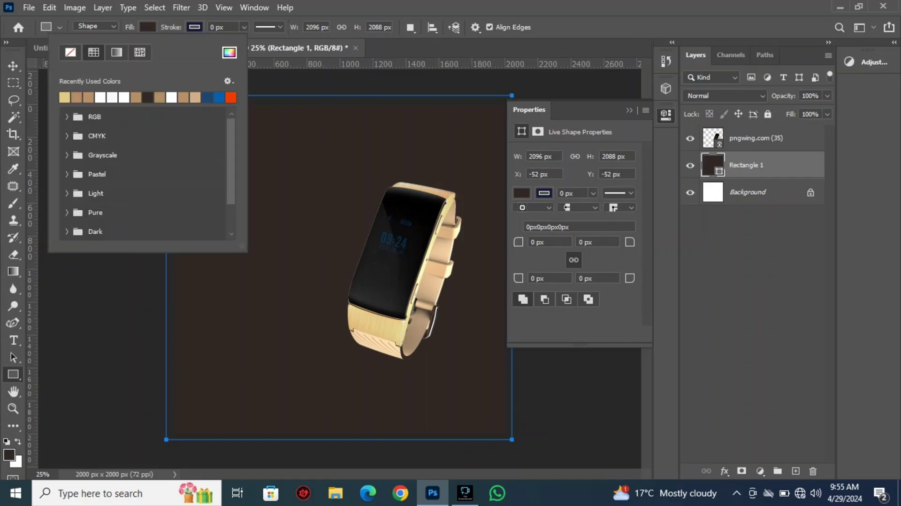
click(76, 97)
click(76, 98)
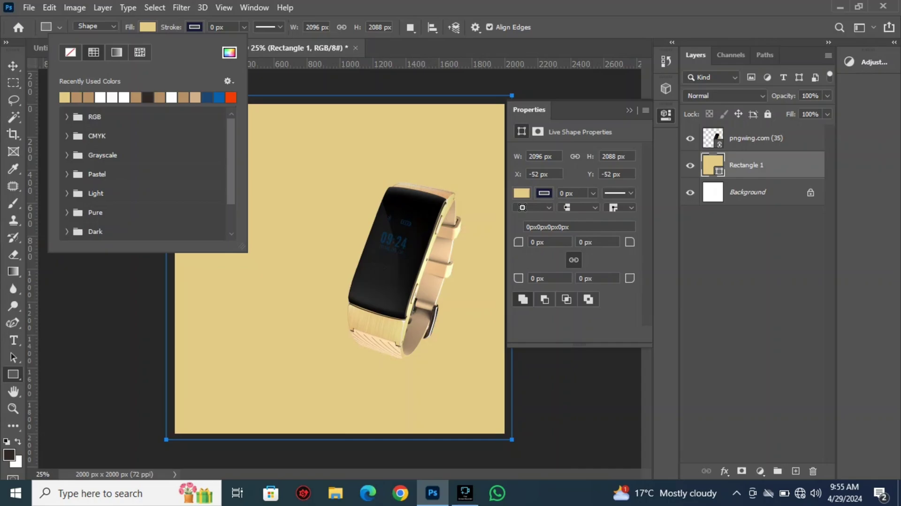
key(Return)
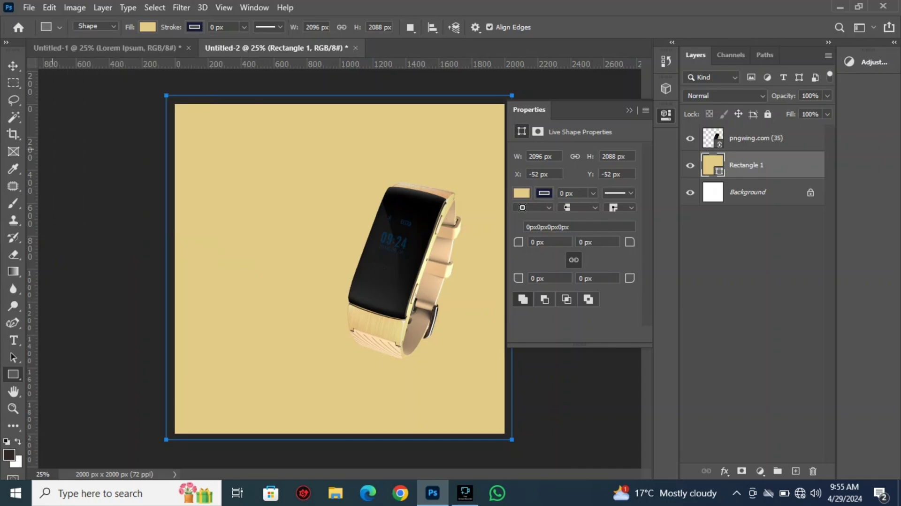
Step: Draw a rectangle about 968 by 1804 px behind the watch and nudge the watch towards its center
click(13, 66)
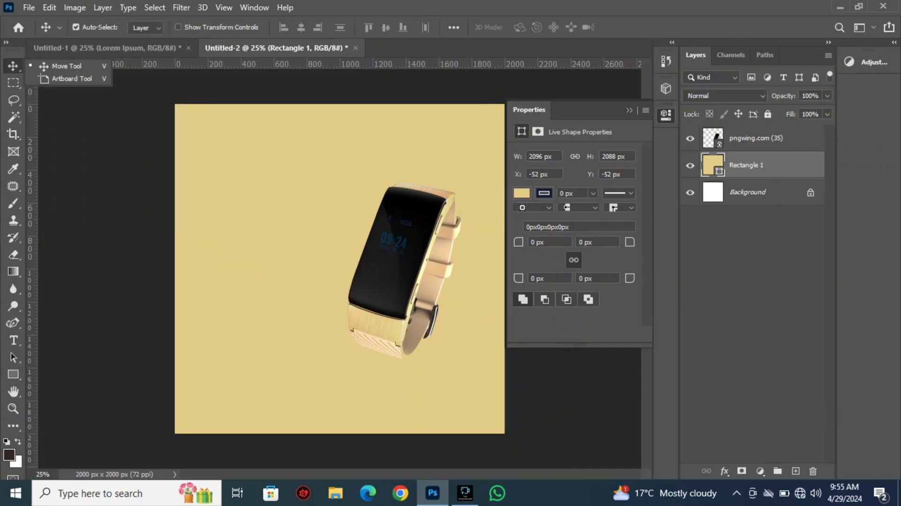
click(14, 374)
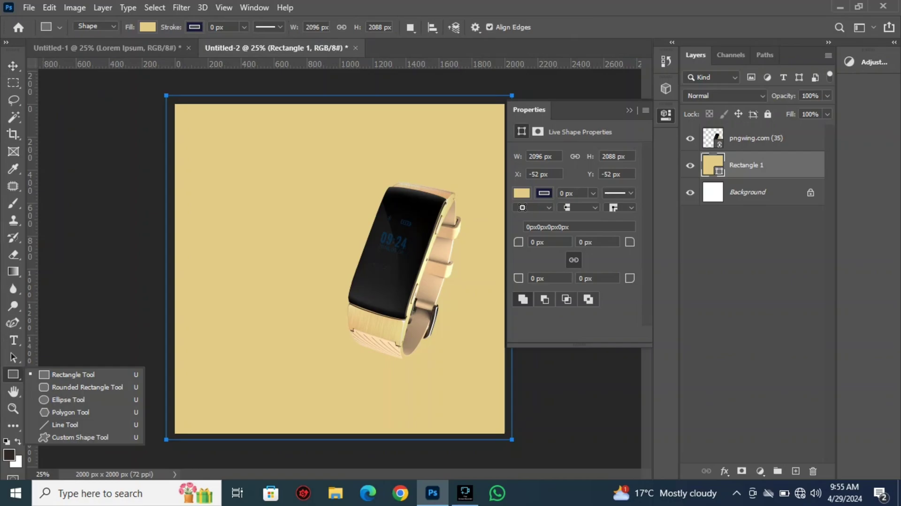
click(14, 66)
click(94, 203)
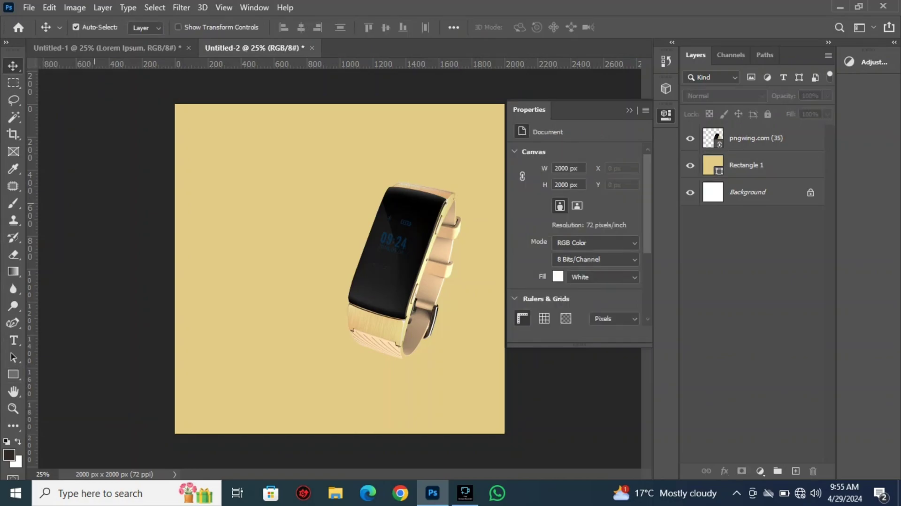
click(13, 374)
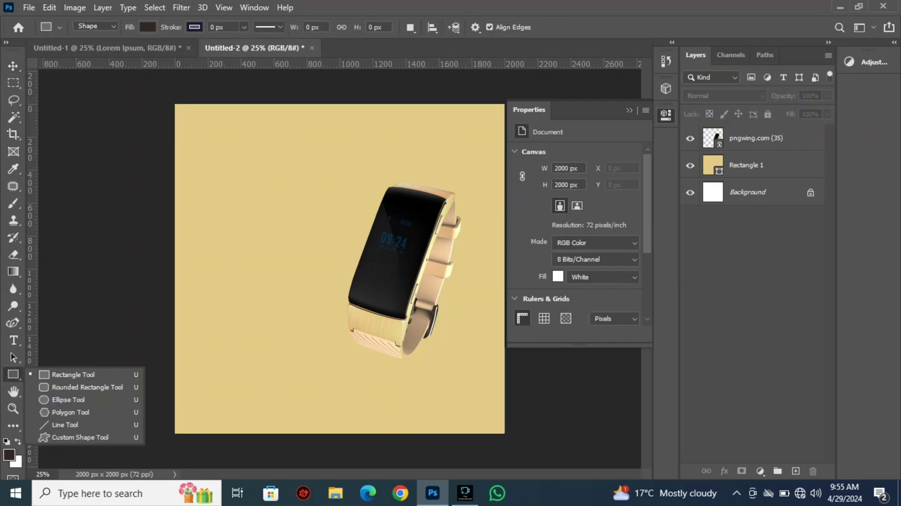
drag(333, 118, 492, 415)
key(v)
drag(751, 138, 751, 178)
mouse_move(407, 272)
mouse_down()
mouse_move(420, 277)
mouse_move(415, 270)
mouse_up()
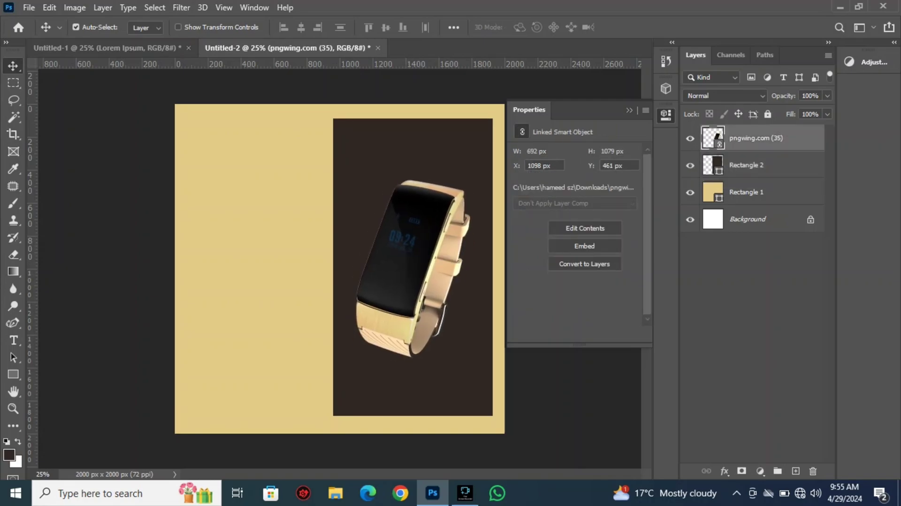
Step: Remove the fill from the tall rectangle behind the watch
key(alt+bracketleft)
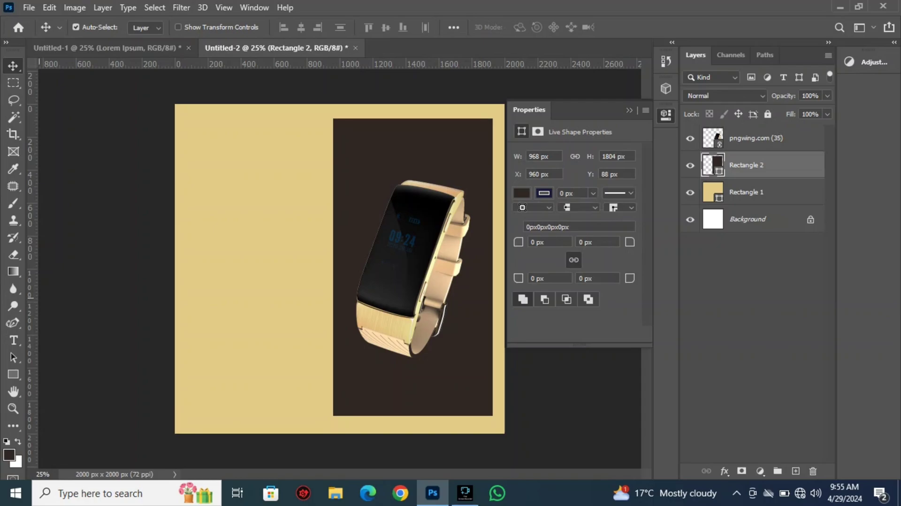
click(14, 374)
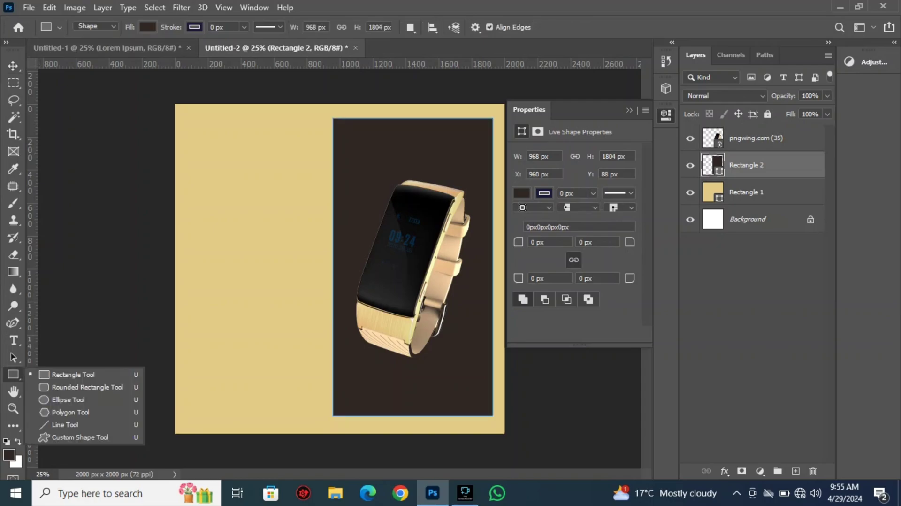
click(148, 27)
click(70, 52)
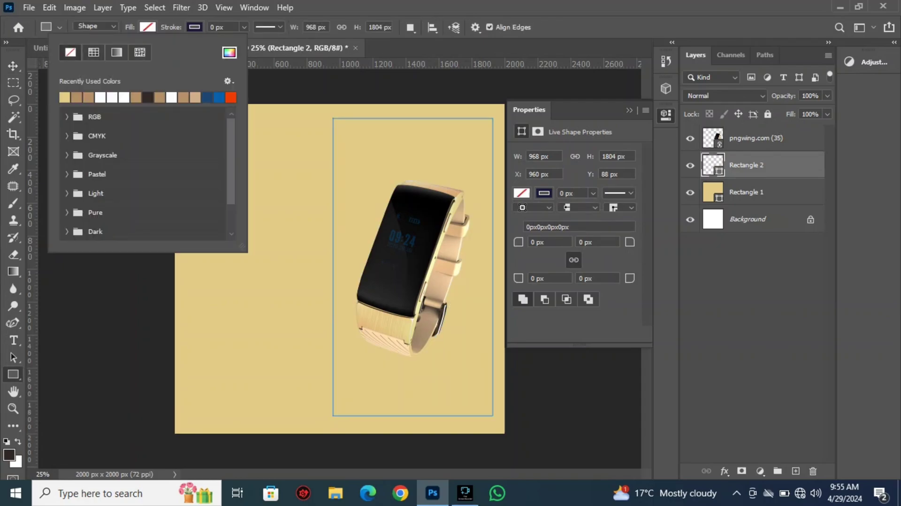
Step: Give the tall rectangle around the watch a 5 px dark brown stroke
click(219, 27)
scroll(218, 27, up, 20)
scroll(218, 27, down, 20)
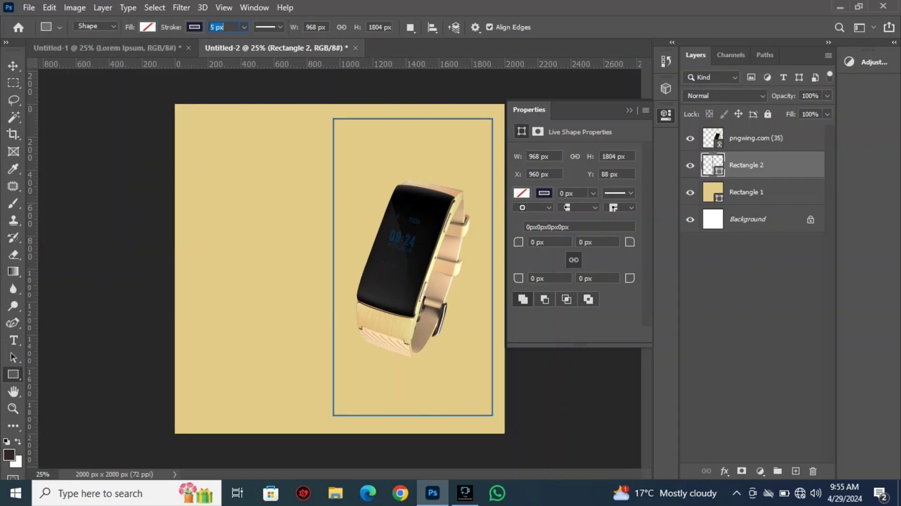
click(194, 27)
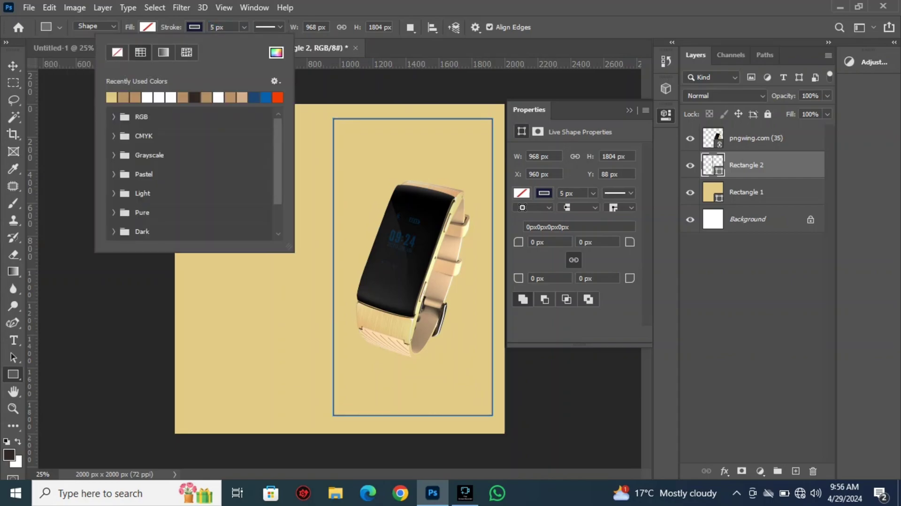
click(194, 97)
key(Return)
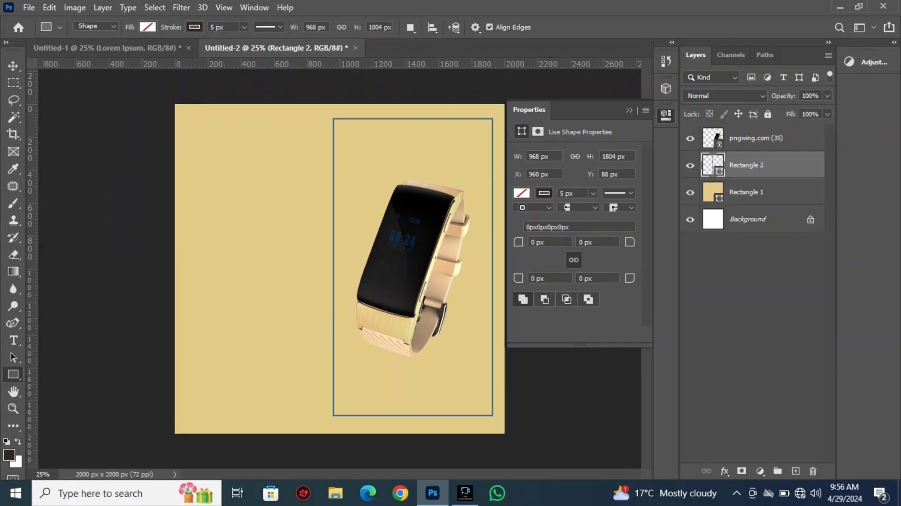
key(v)
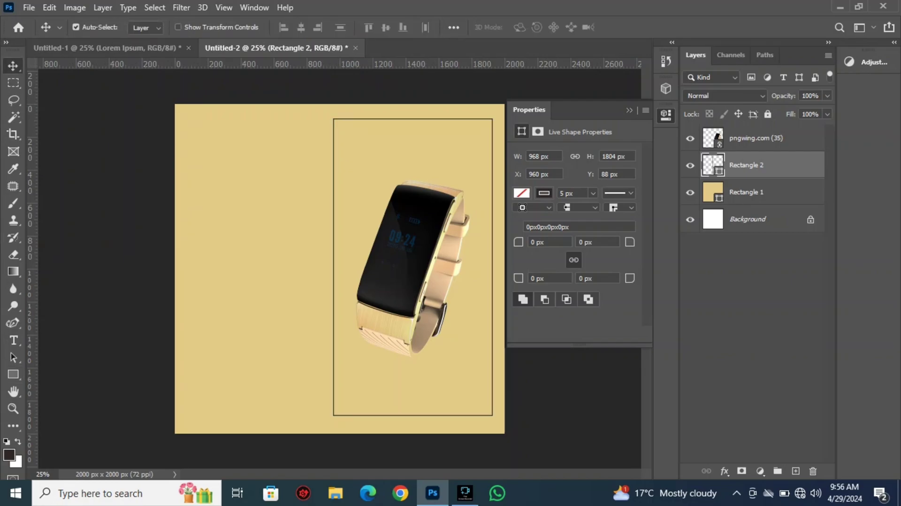
Step: Add the text "BRAND NEW" in the upper left of the canvas
click(13, 340)
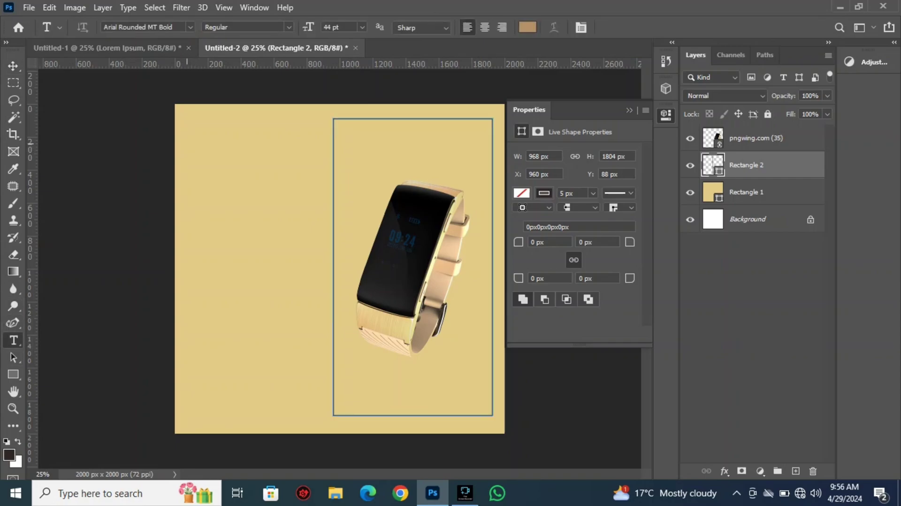
click(187, 143)
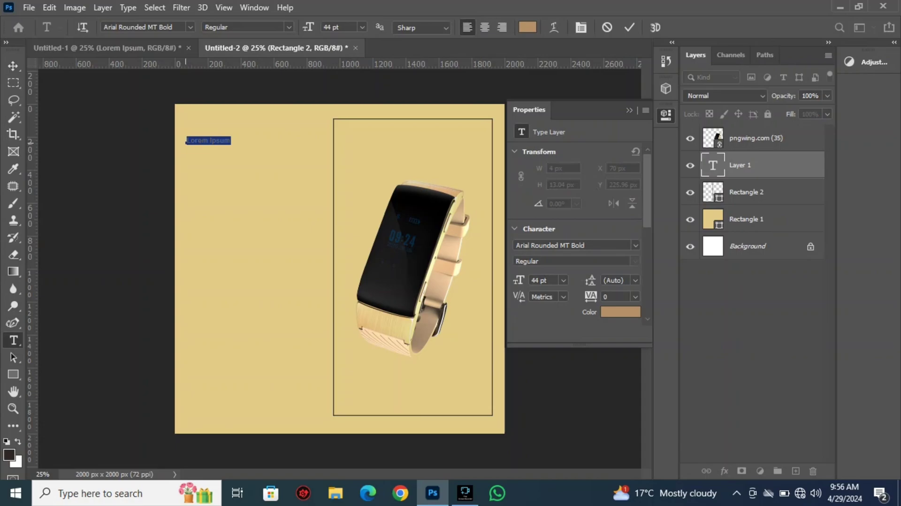
text(BR)
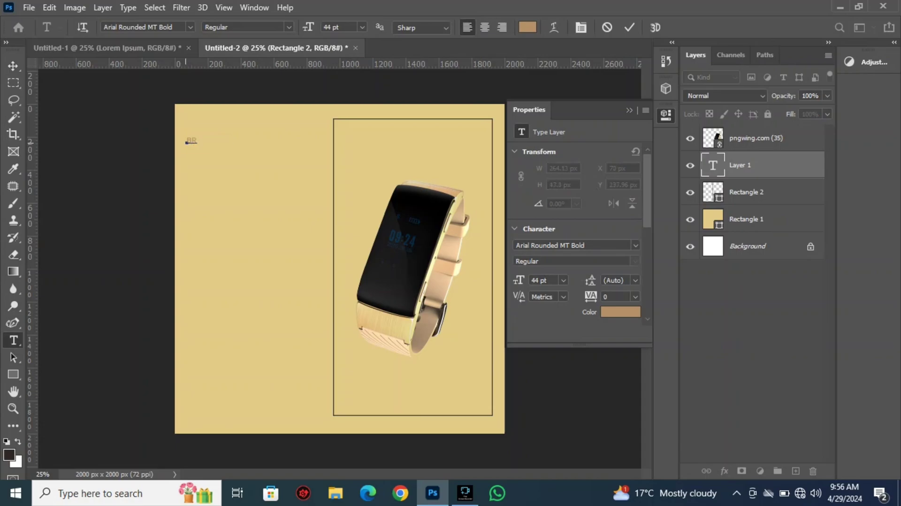
text(A D NEW)
Step: Enlarge the "BRAND NEW" text to 139 pt and position it to the left of the outlined frame
drag(186, 140, 254, 141)
drag(309, 27, 369, 27)
drag(271, 245, 265, 257)
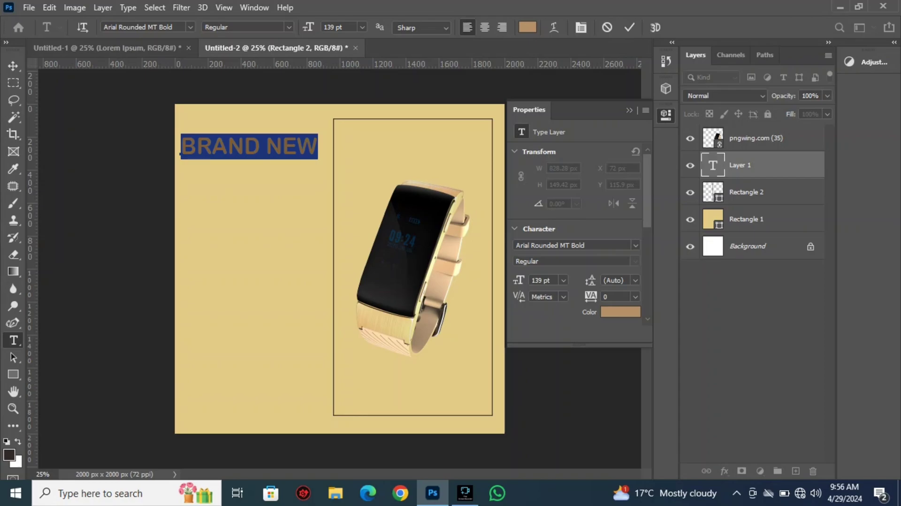
click(629, 27)
Step: Draw a dark rectangle about 328 by 172 px behind the word "NEW" and nudge the heading to fit it
click(13, 374)
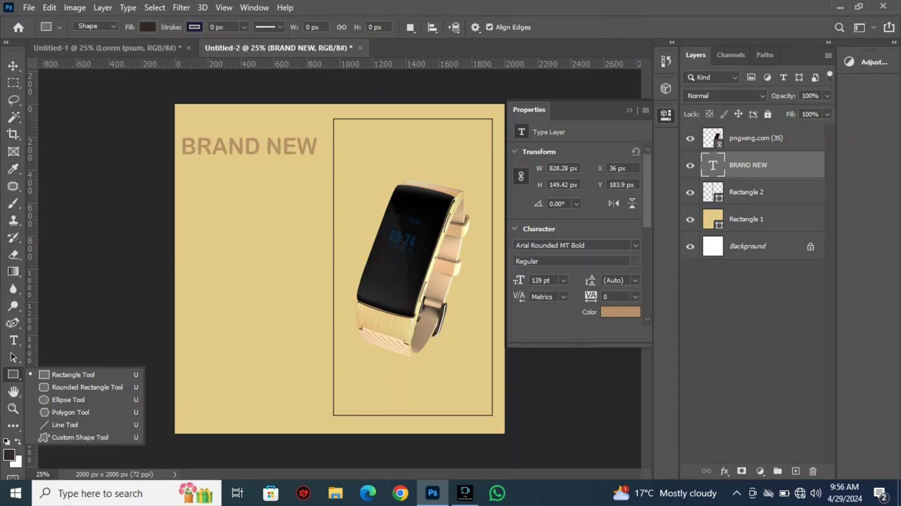
drag(266, 132, 321, 161)
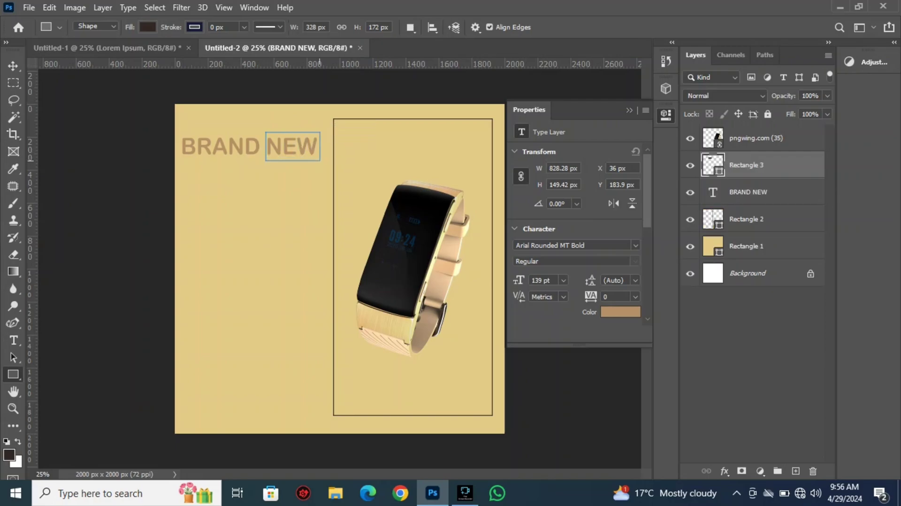
click(148, 27)
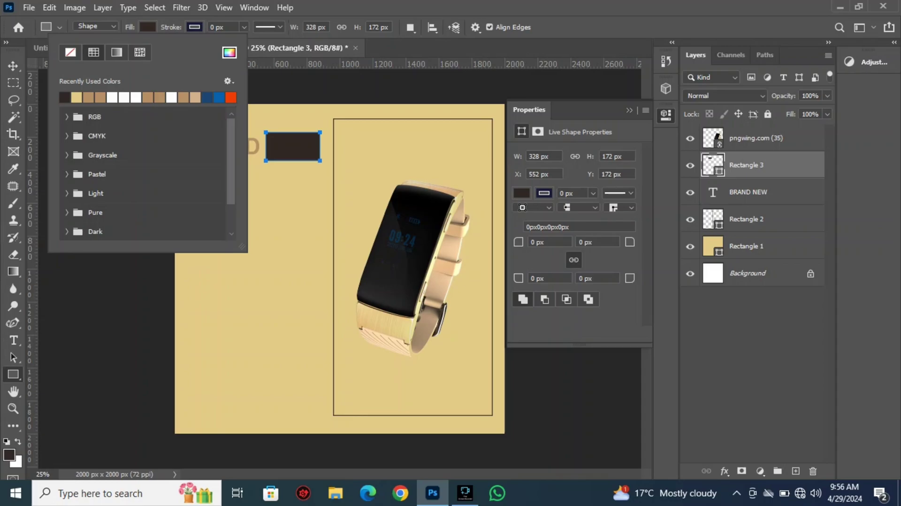
drag(761, 165, 760, 205)
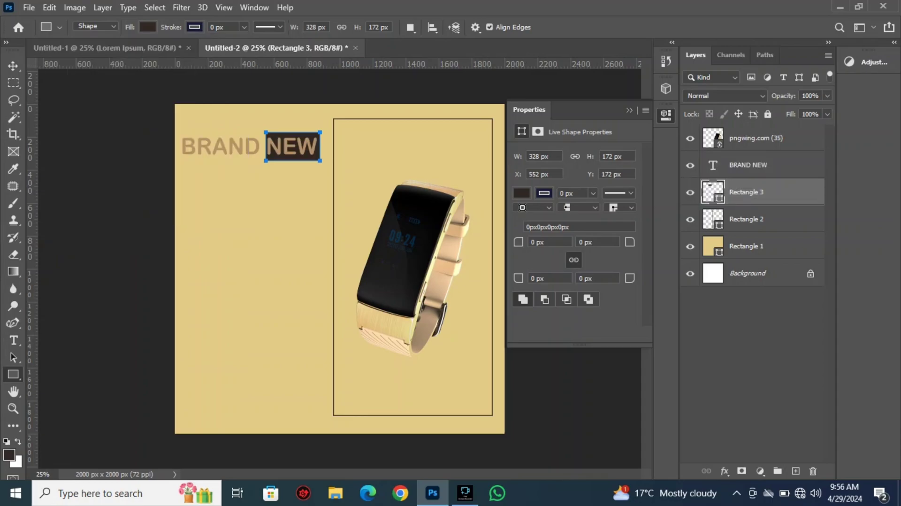
key(v)
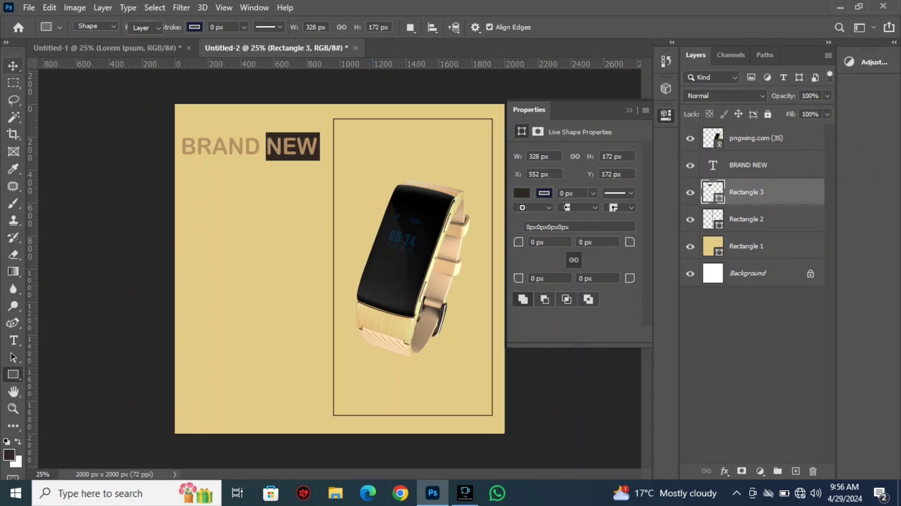
drag(221, 146, 224, 149)
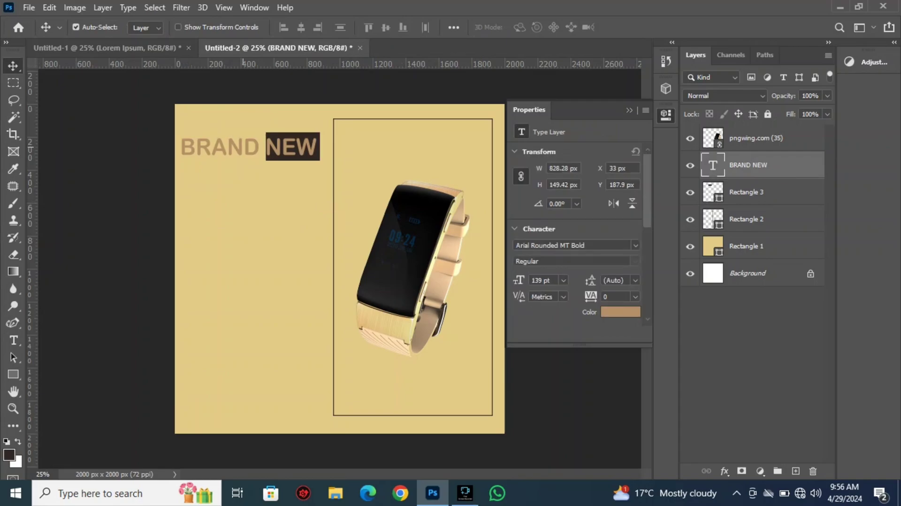
double_click(243, 148)
click(258, 147)
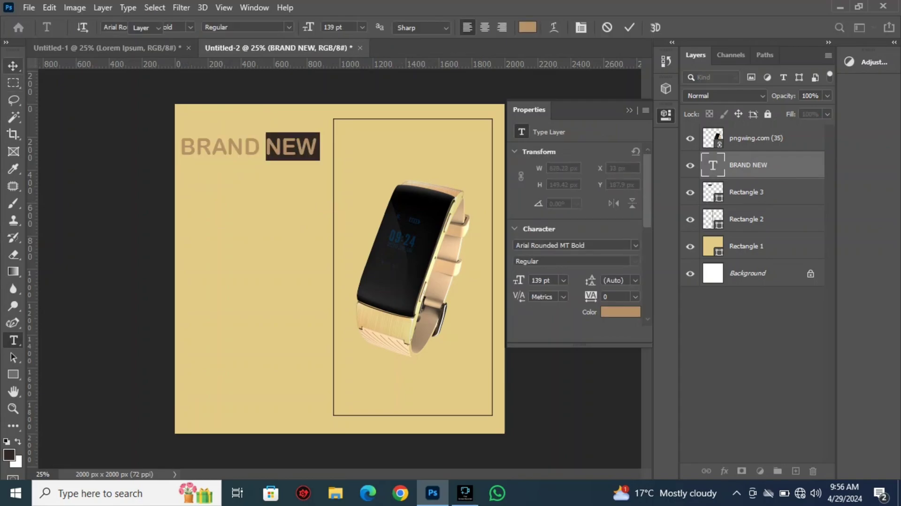
click(240, 197)
click(294, 158)
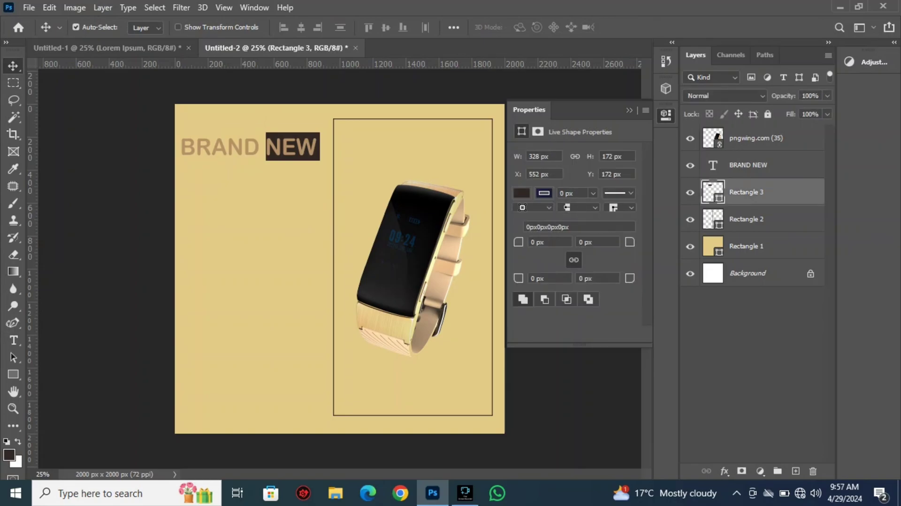
Step: Replace the rectangle behind "NEW" with a new dark brown filled one about 348 by 180 px
key(Delete)
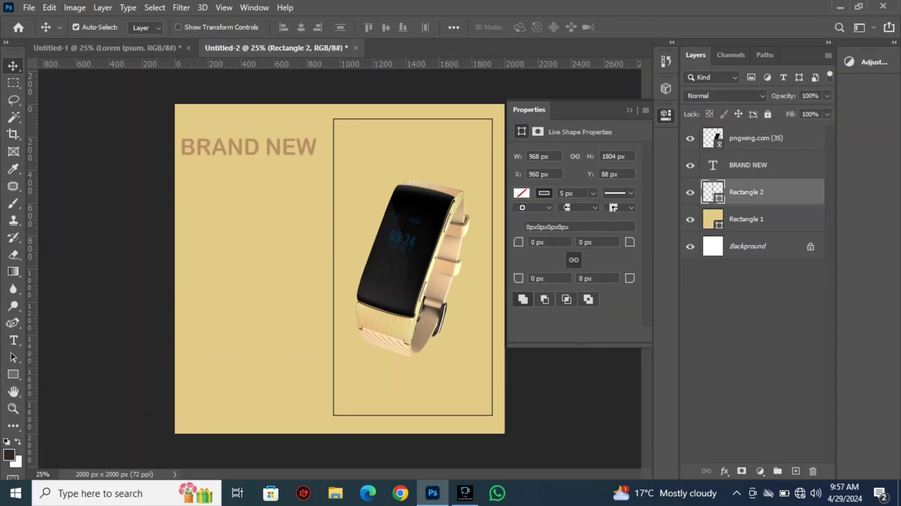
click(14, 374)
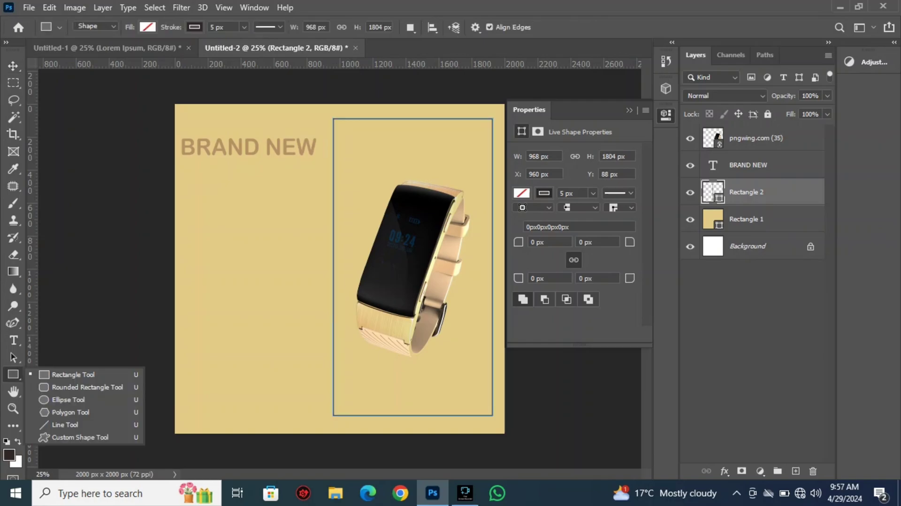
drag(262, 130, 320, 161)
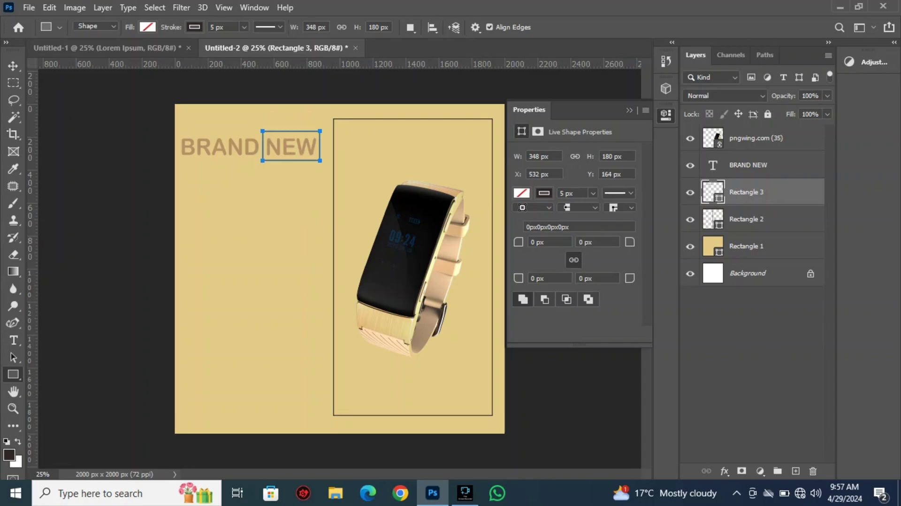
click(147, 27)
click(64, 97)
key(Return)
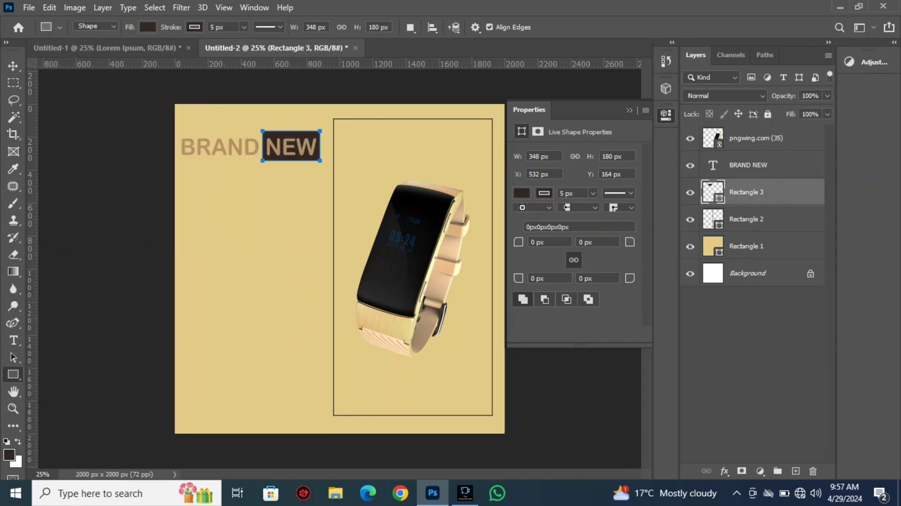
key(v)
click(106, 212)
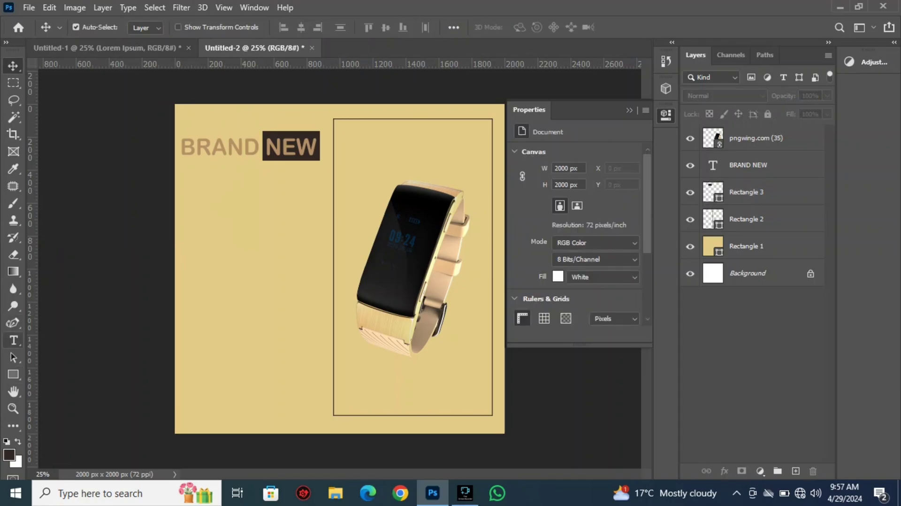
Step: Recolor the word "NEW" in the heading to the golden tan c19d68
click(13, 340)
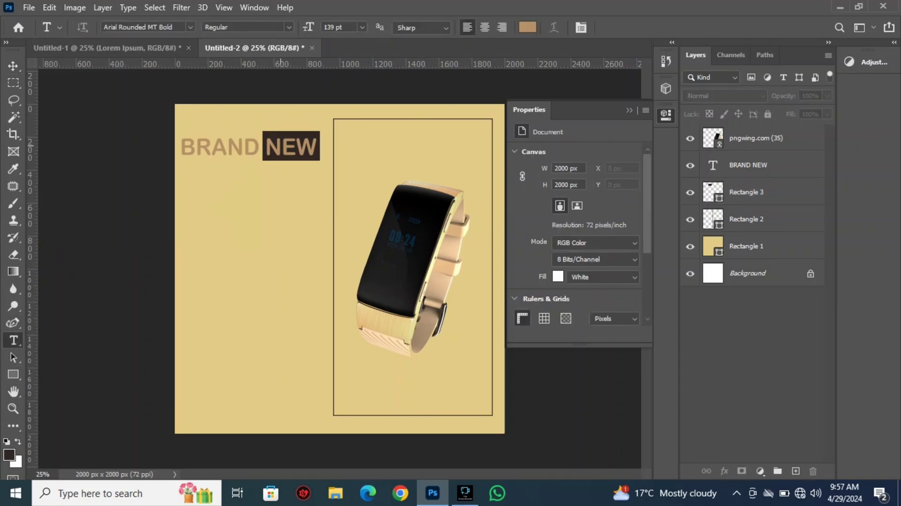
drag(270, 149, 319, 149)
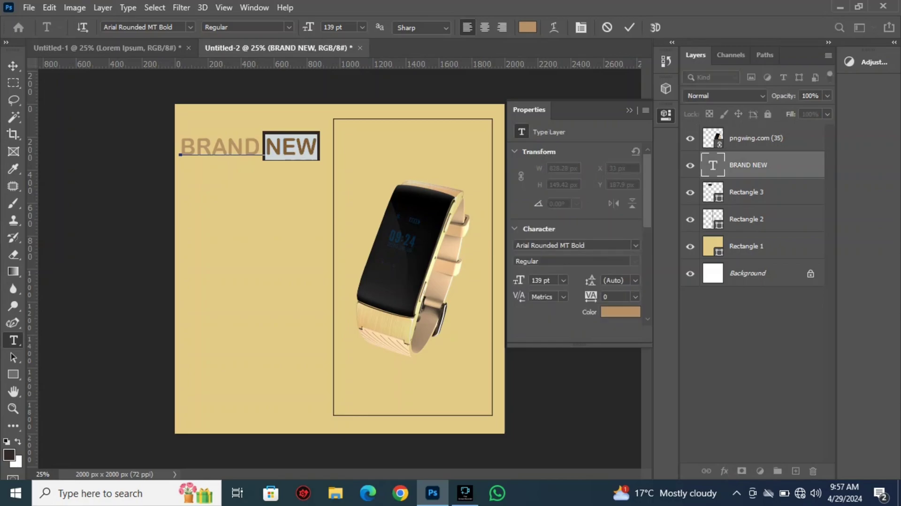
click(528, 26)
text(ffffff)
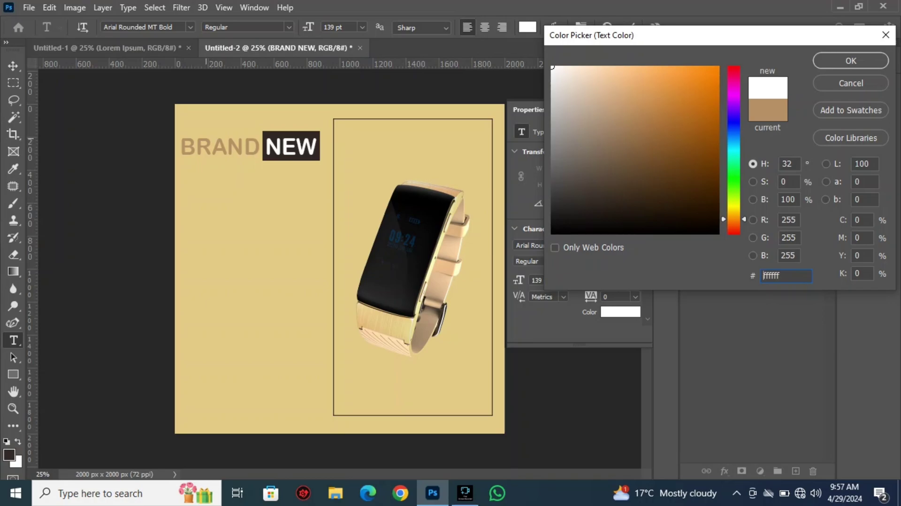
click(206, 141)
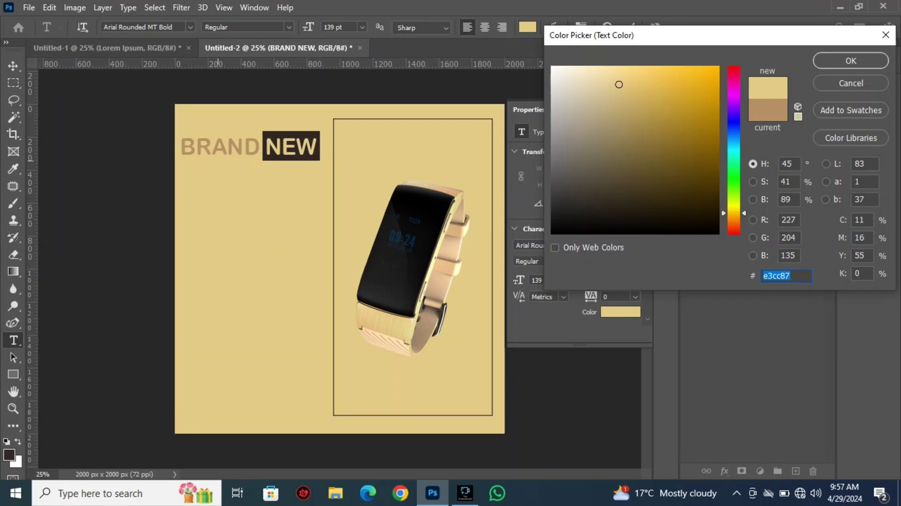
click(219, 143)
click(216, 143)
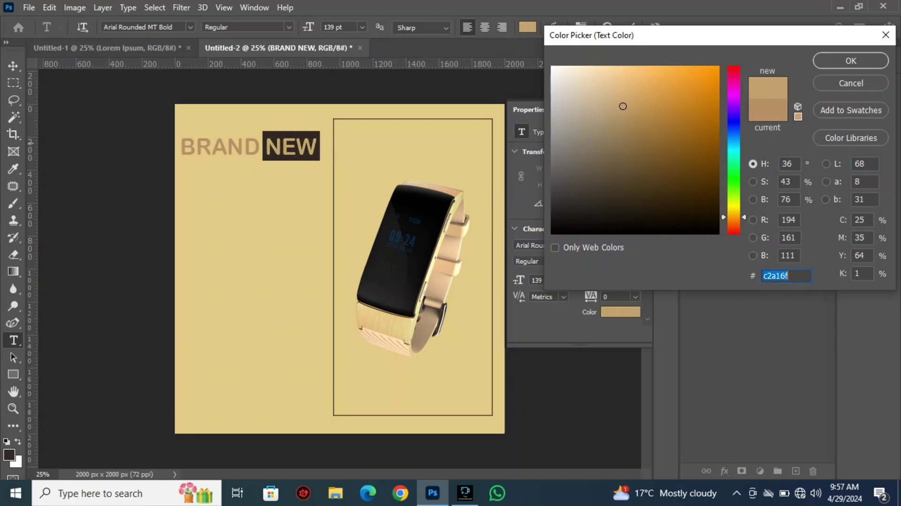
mouse_move(623, 107)
mouse_down()
mouse_move(617, 109)
mouse_move(635, 146)
mouse_up()
click(629, 107)
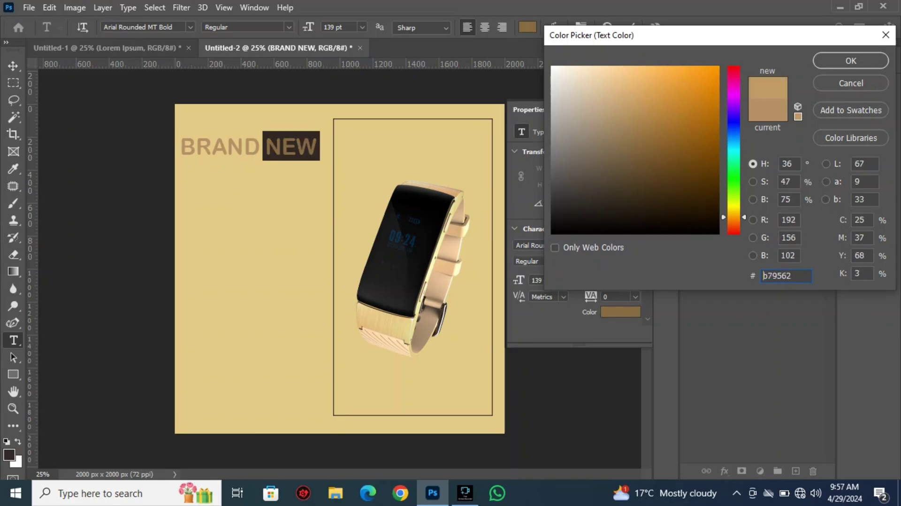
click(851, 61)
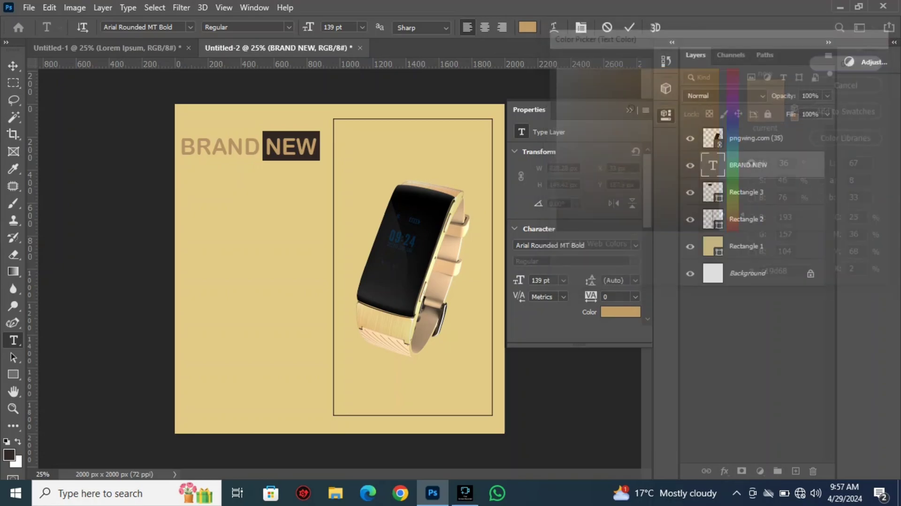
Step: Recolor the word "BRAND" in the heading to dark brown 312825
drag(259, 145, 180, 146)
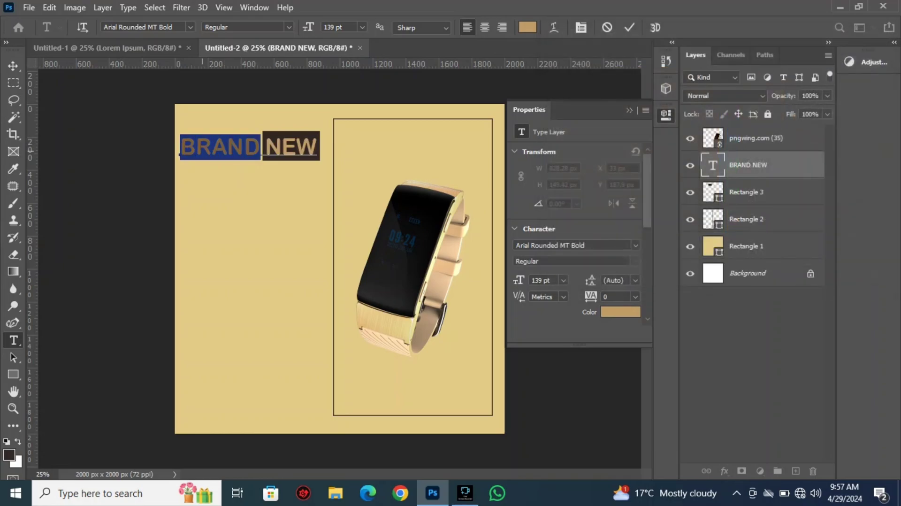
click(527, 27)
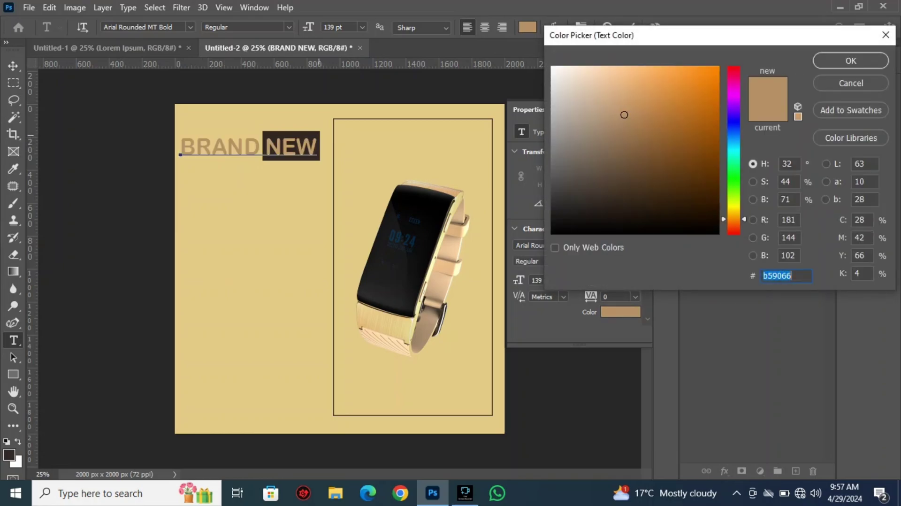
text(312825)
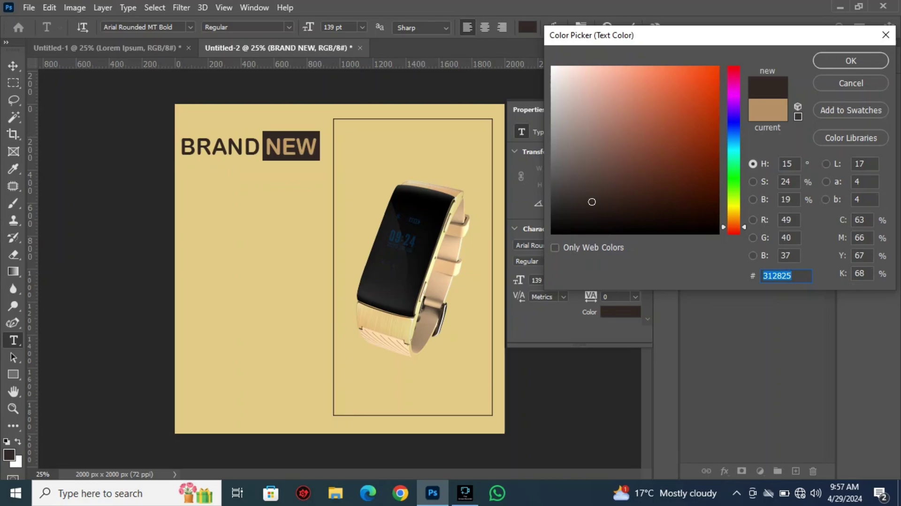
click(851, 60)
key(ctrl+Return)
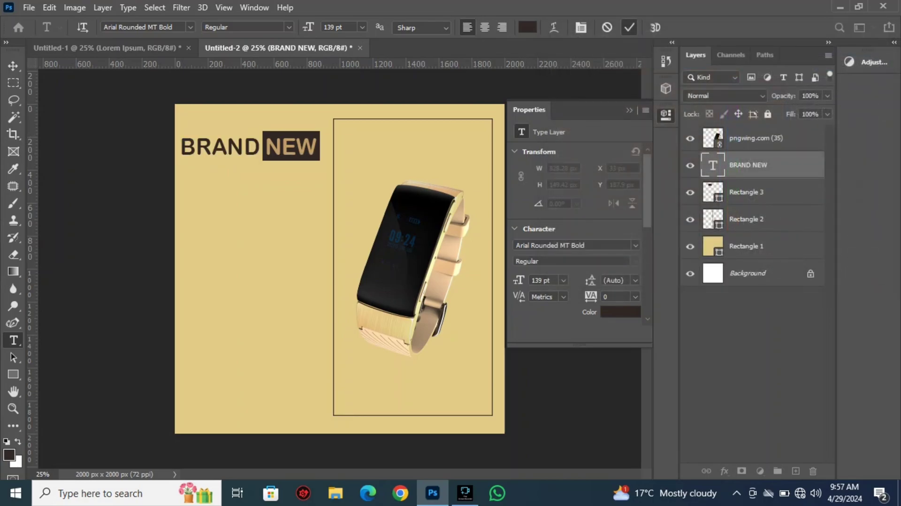
Step: Add the two-line text "WRIST SMART" and "WATCH" directly below the "BRAND NEW" heading
click(182, 183)
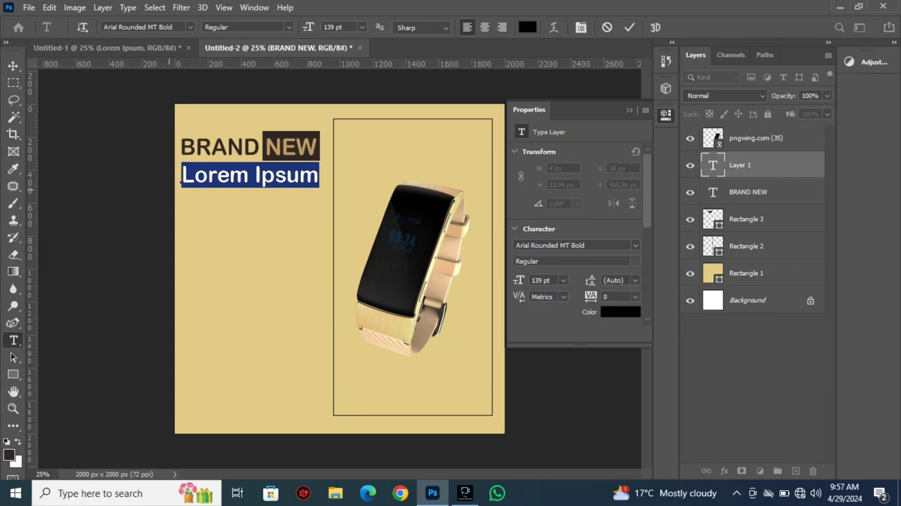
text(WRIST SA)
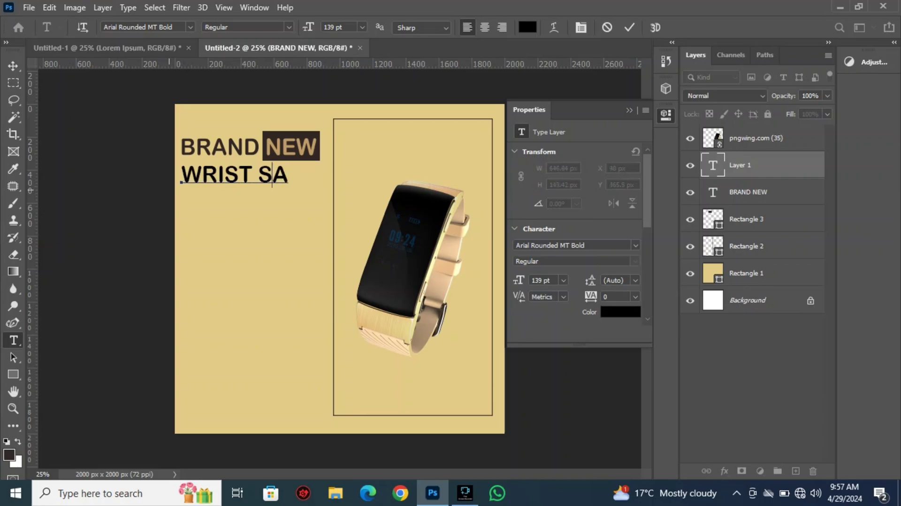
key(BackSpace)
text(MART)
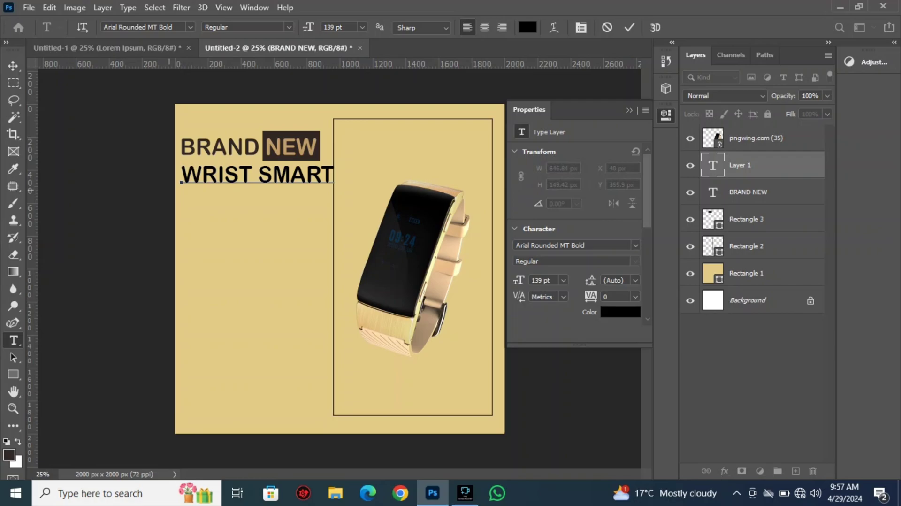
key(Return)
text(WATCH)
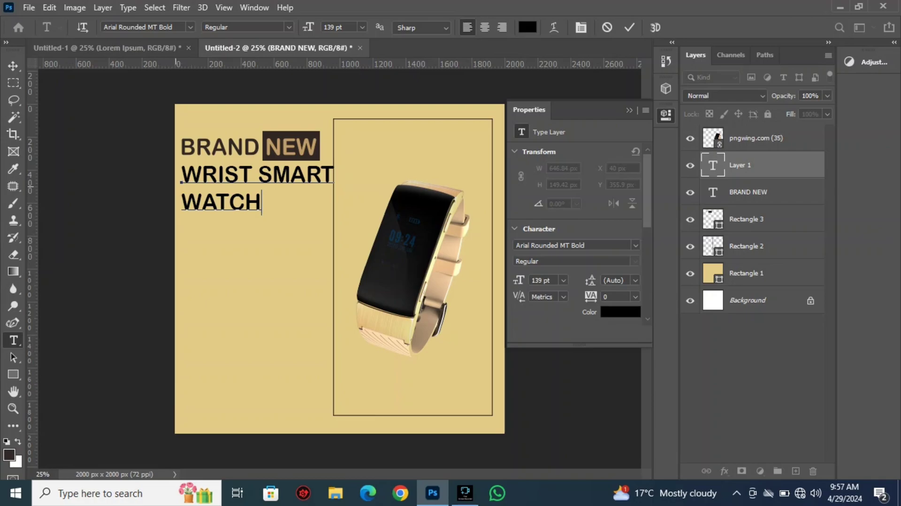
Step: Reduce the "WRIST SMART WATCH" text size to 135 pt
drag(181, 173, 271, 207)
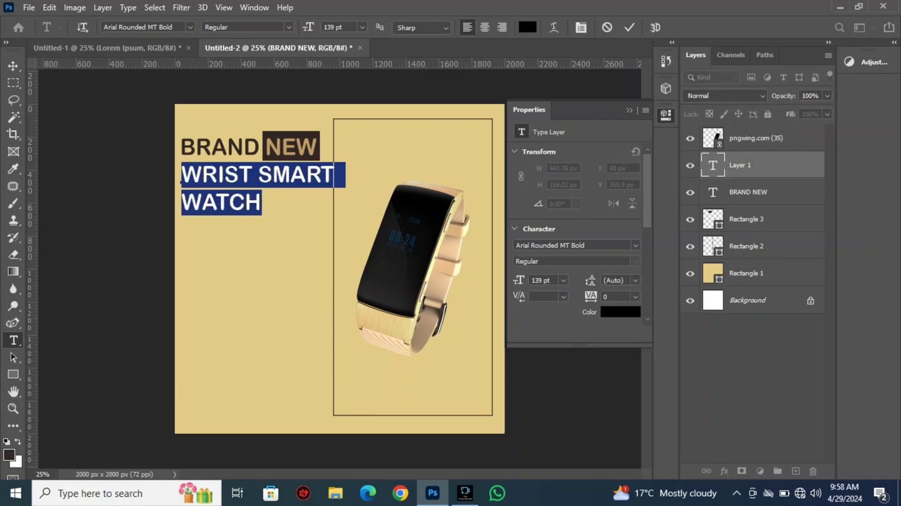
drag(308, 27, 302, 27)
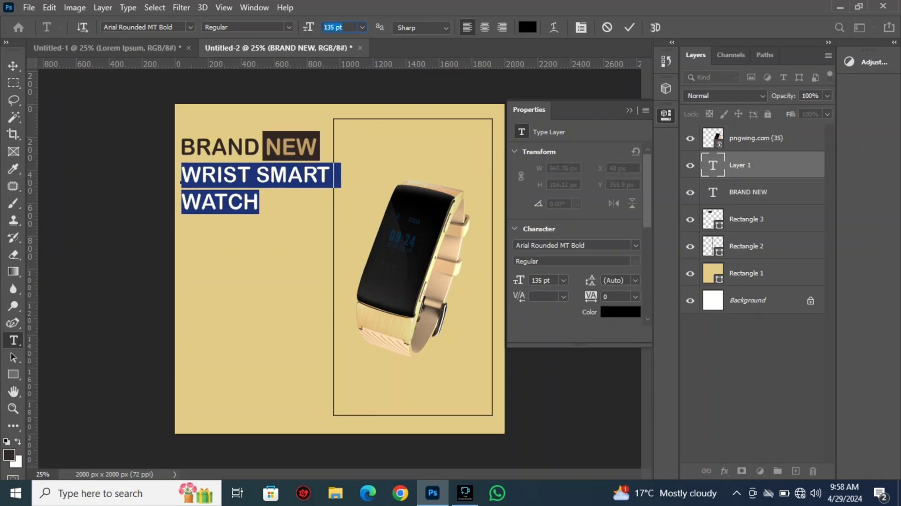
click(271, 206)
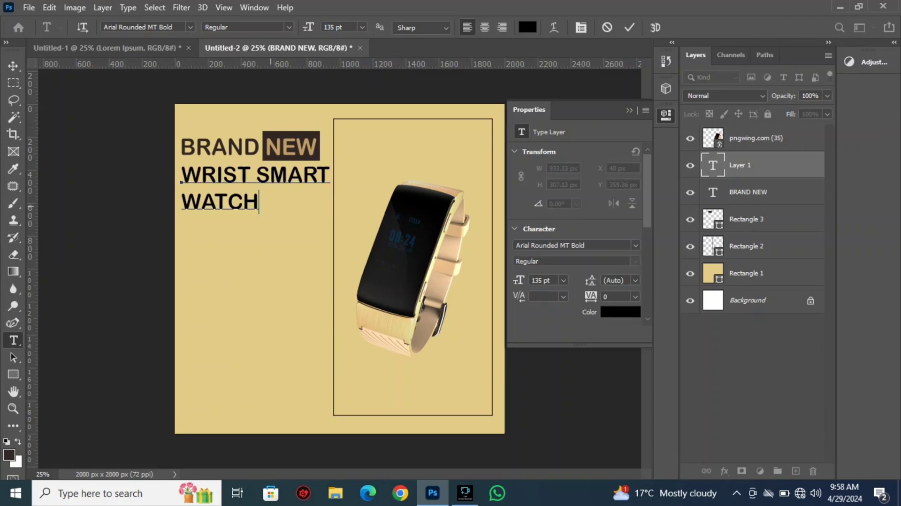
Step: Recolor the whole "WRIST SMART WATCH" text to the golden tan c19d68
drag(181, 171, 259, 207)
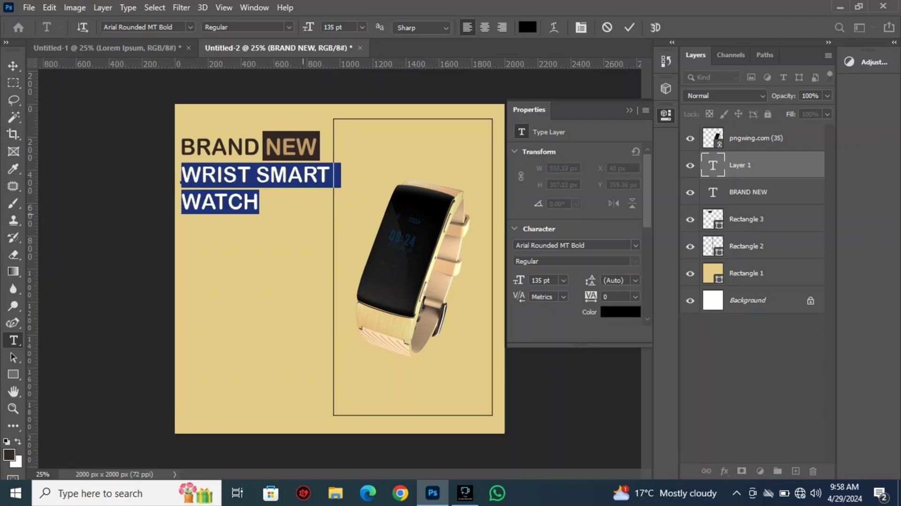
key(ctrl+h)
click(527, 27)
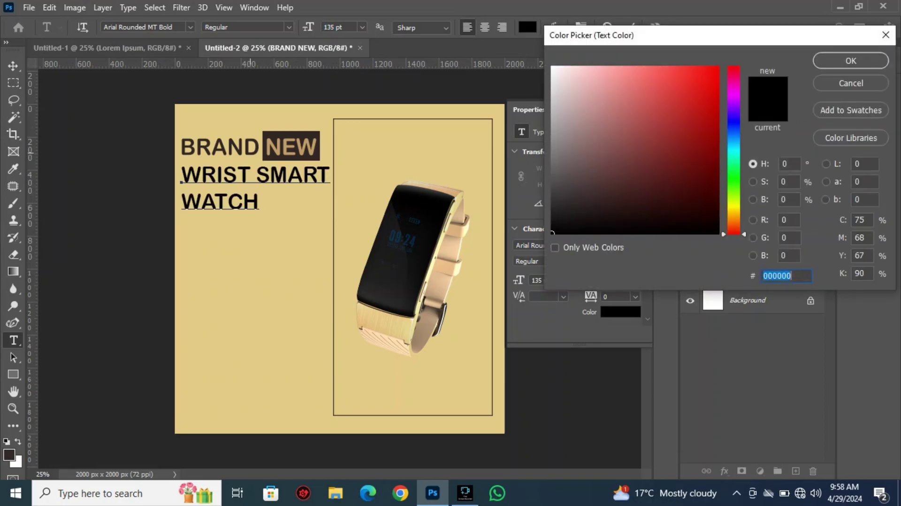
click(247, 144)
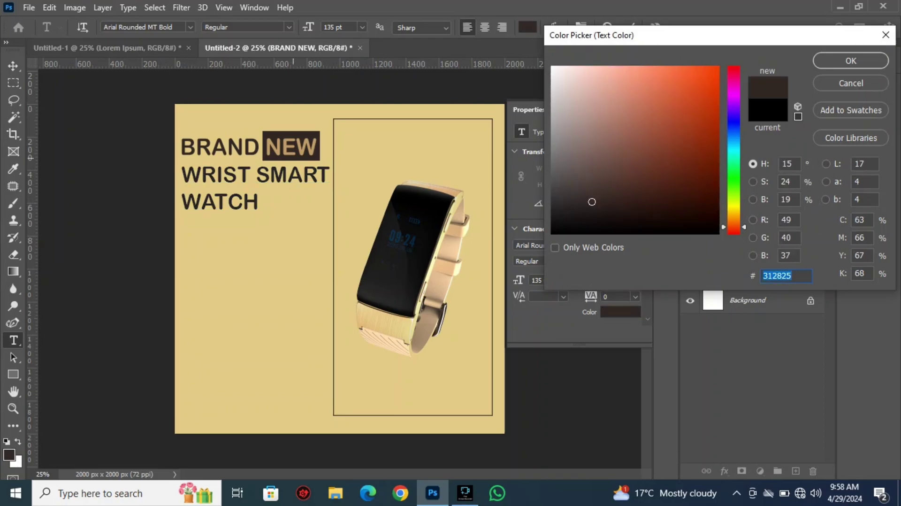
text(c19d68)
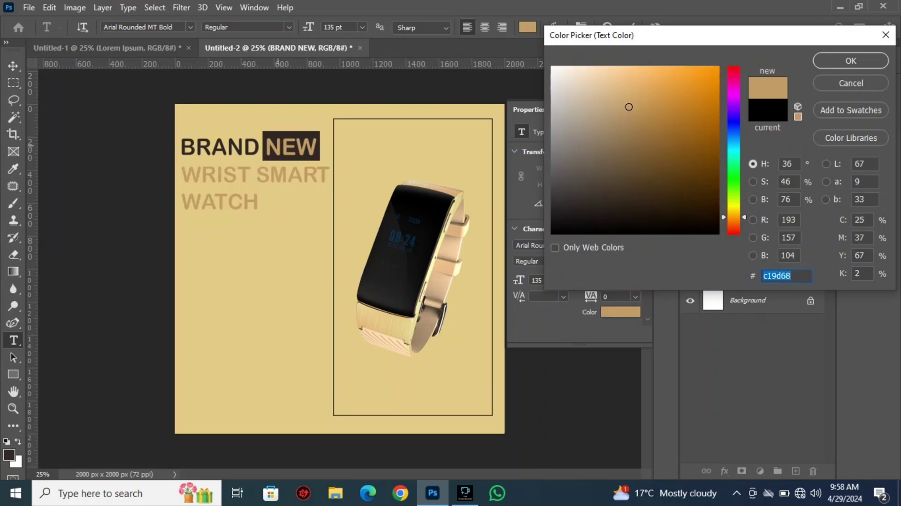
key(Return)
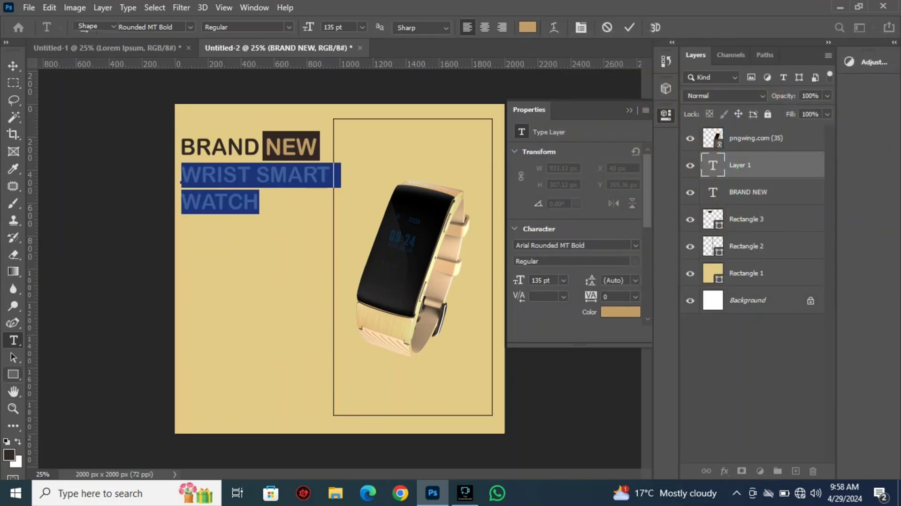
Step: Draw a dark brown rectangle about 444 by 148 px over "WRIST" and move its layer beneath the text layer
click(13, 374)
drag(180, 164, 253, 188)
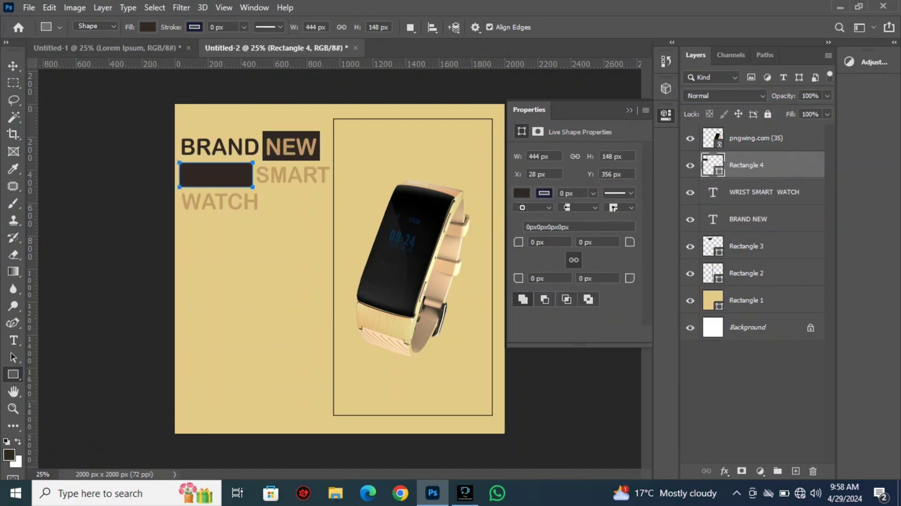
drag(760, 167, 759, 200)
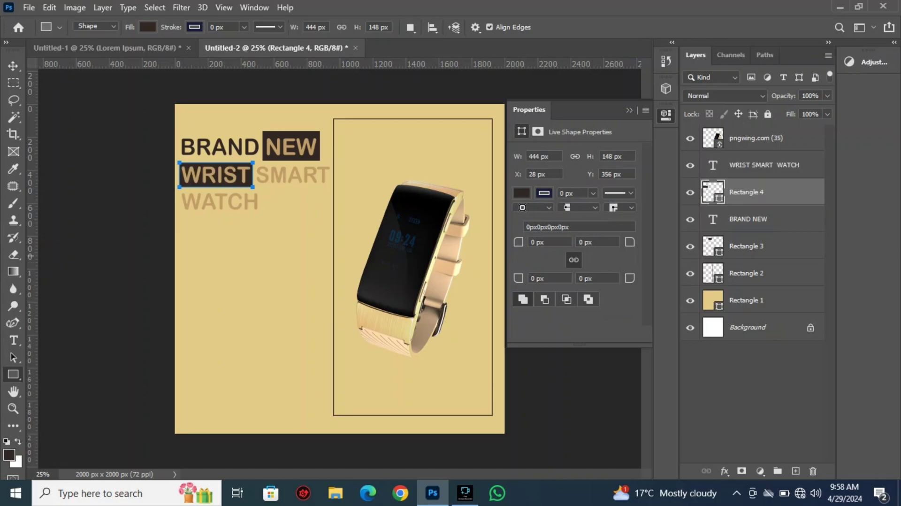
key(v)
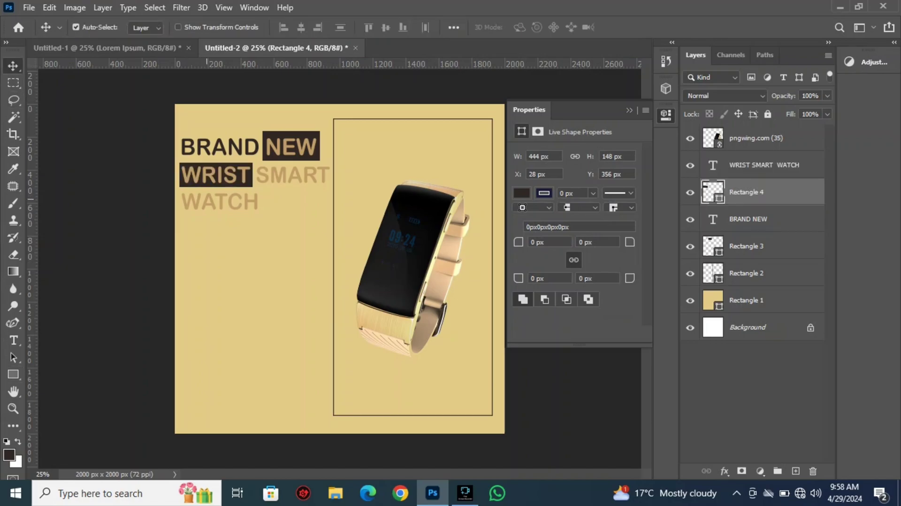
Step: Recolor the words "SMART WATCH" in the heading to the dark brown 312825, leaving "WRIST" in tan
double_click(203, 199)
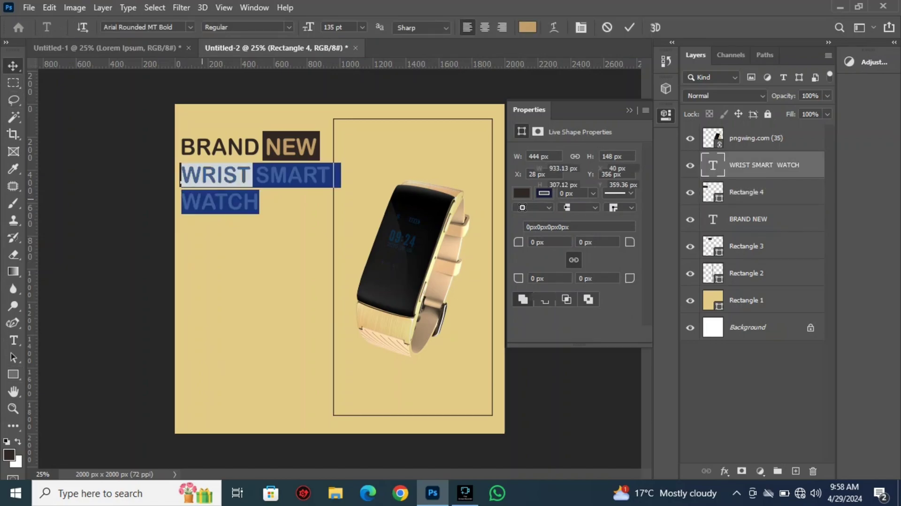
click(265, 182)
drag(256, 176, 259, 204)
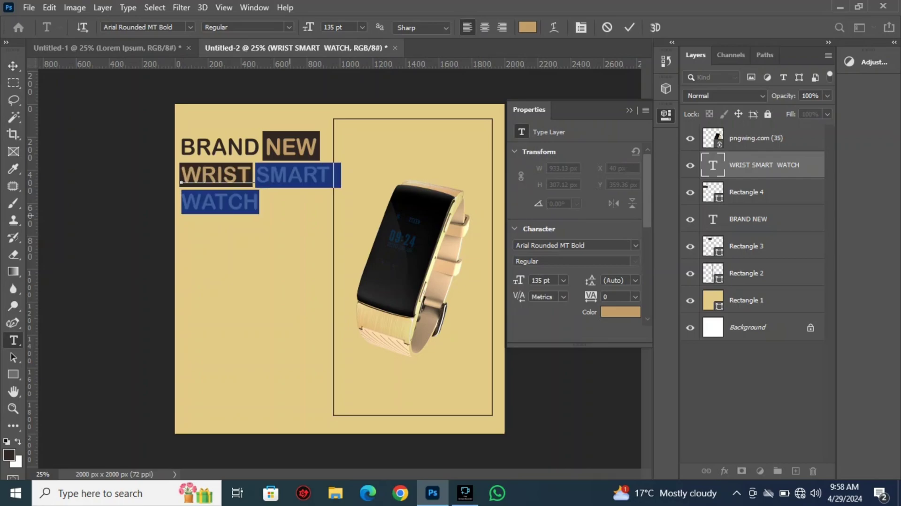
click(528, 27)
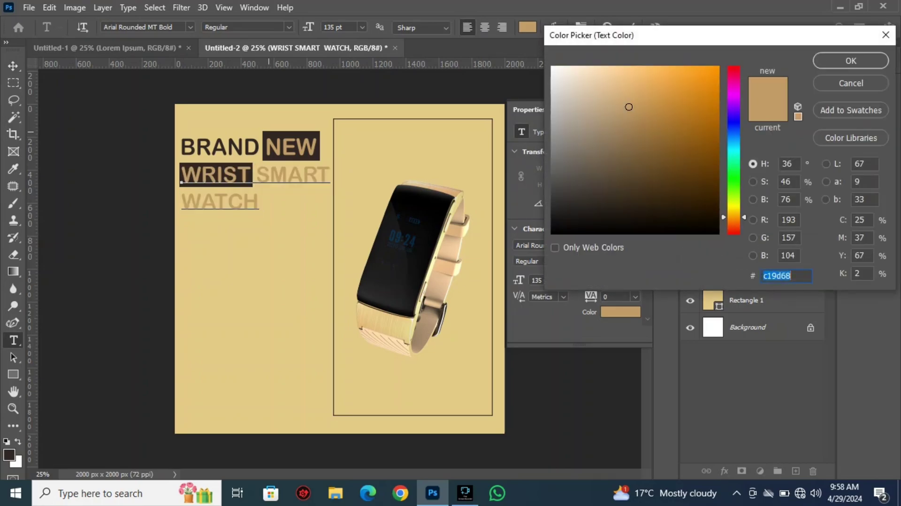
click(592, 202)
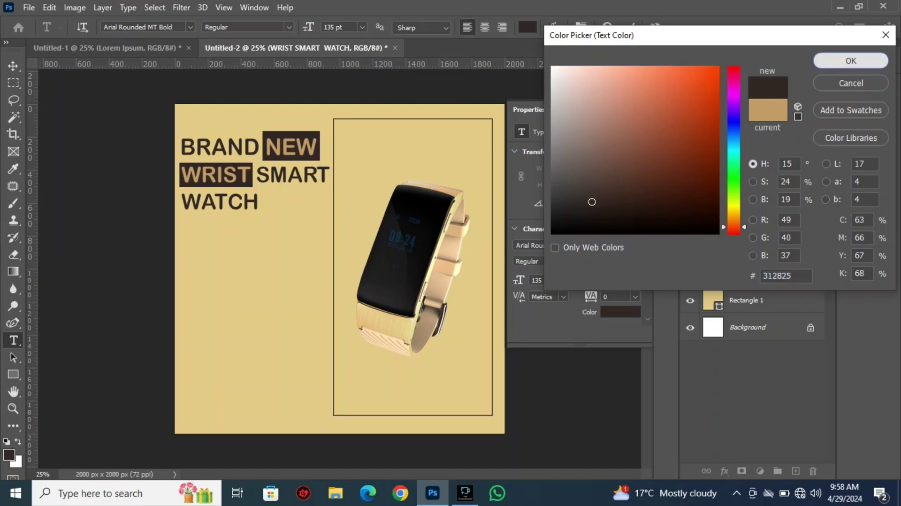
click(851, 61)
key(ctrl+h)
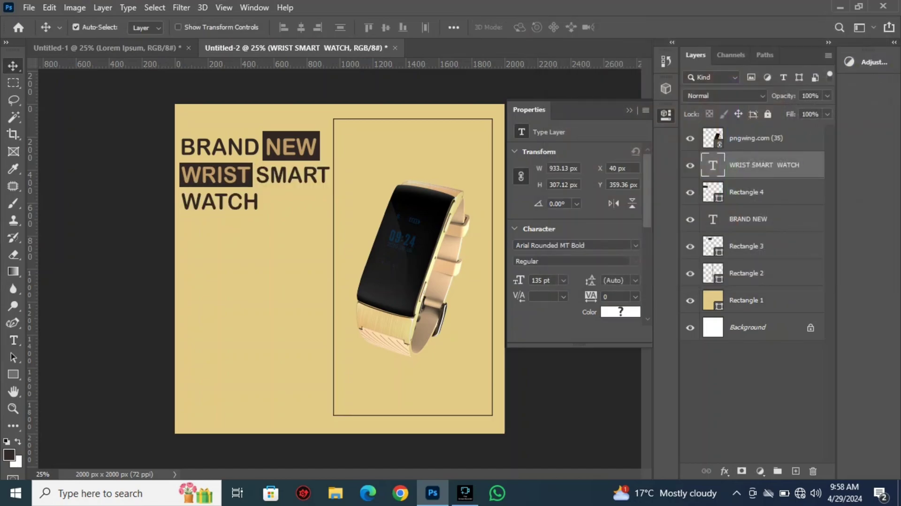
Step: Move the "WRIST SMART WATCH" text and the rectangle behind "WRIST" together slightly down, away from "BRAND NEW"
key(ctrl)
shift+click(747, 192)
drag(218, 189, 219, 195)
click(81, 159)
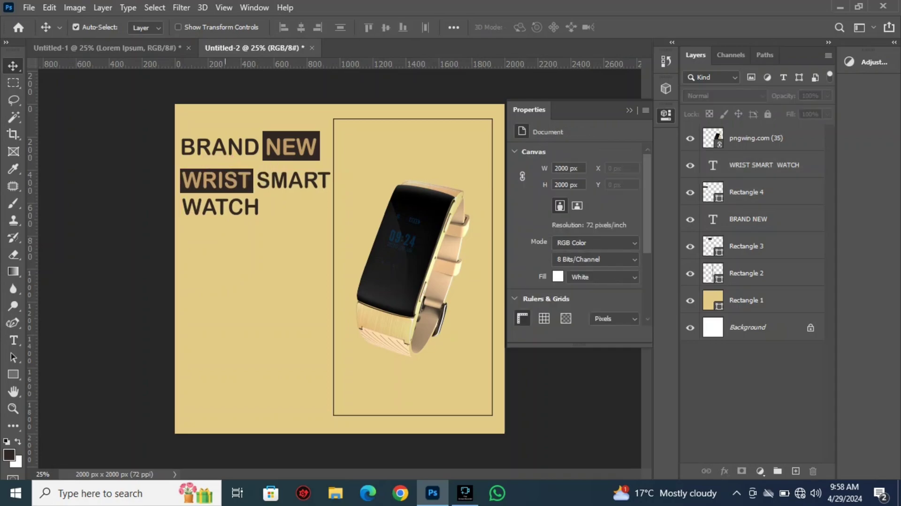
Step: Scale the "BRAND NEW" text together with the rectangle behind "NEW" down to about 77%
click(186, 146)
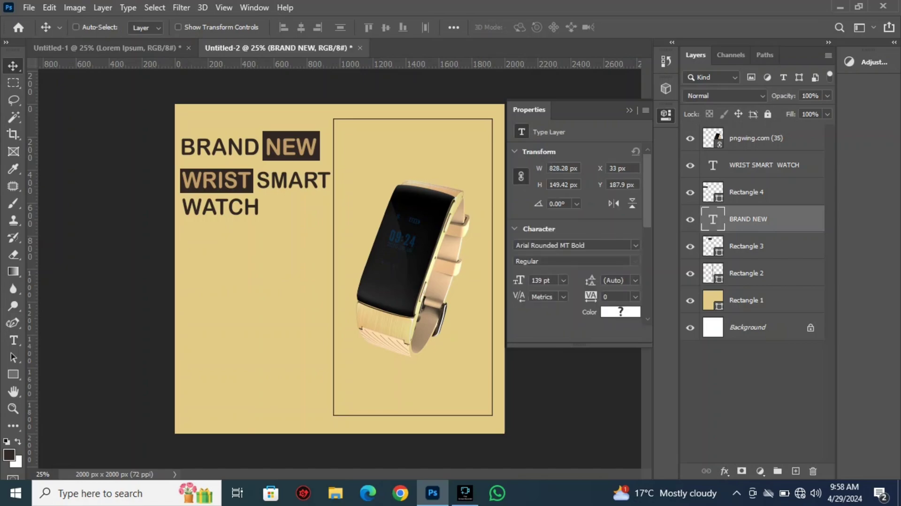
ctrl+shift+click(251, 170)
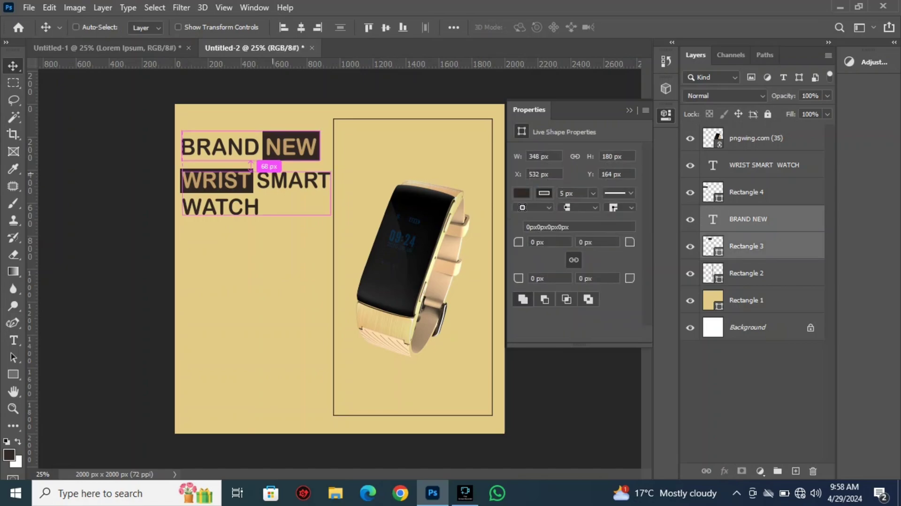
key(ctrl+t)
drag(320, 132, 288, 131)
click(654, 27)
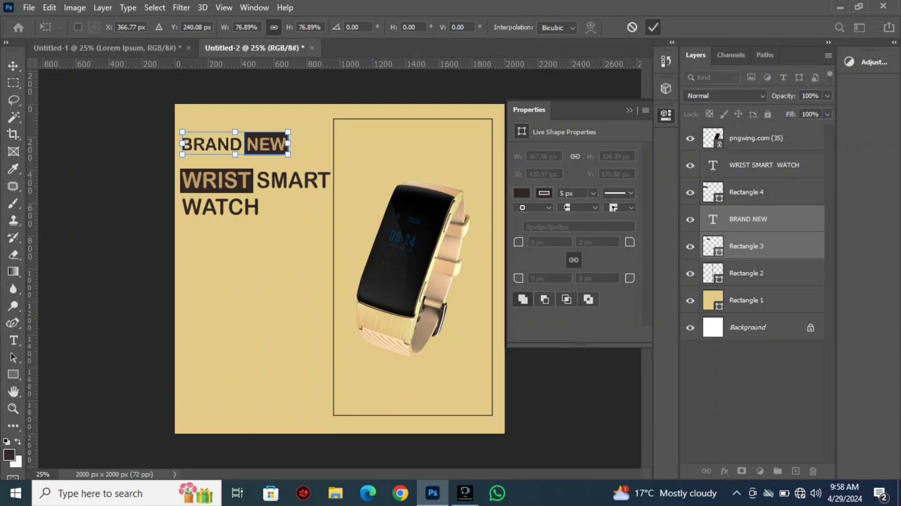
Step: Move the "WRIST SMART WATCH" text and its rectangle up together to sit close beneath "BRAND NEW"
ctrl+click(764, 165)
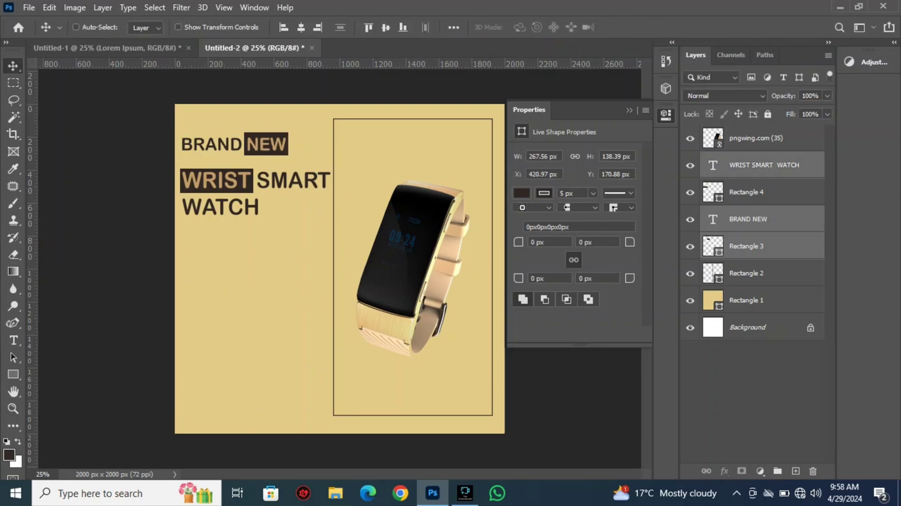
ctrl+click(762, 192)
ctrl+click(216, 190)
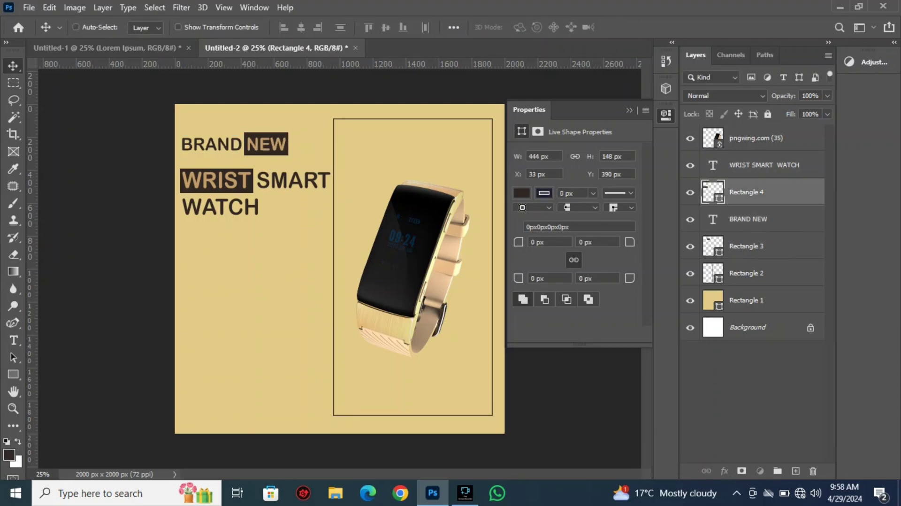
ctrl+shift+click(323, 196)
key(ctrl+t)
drag(216, 189, 217, 160)
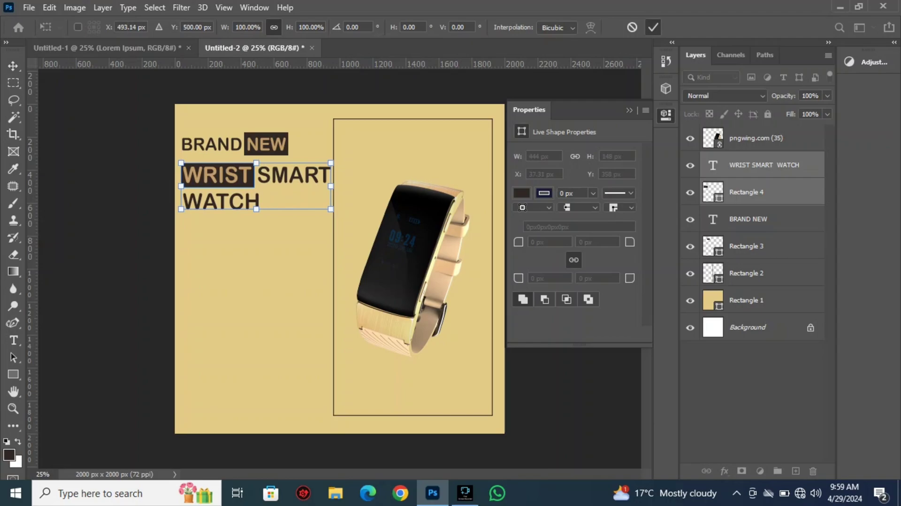
click(653, 27)
Step: Draw a dark brown three-sided polygon, about 346 by 303 px, pointing down over the frame's left edge beside the watch
right_click(14, 374)
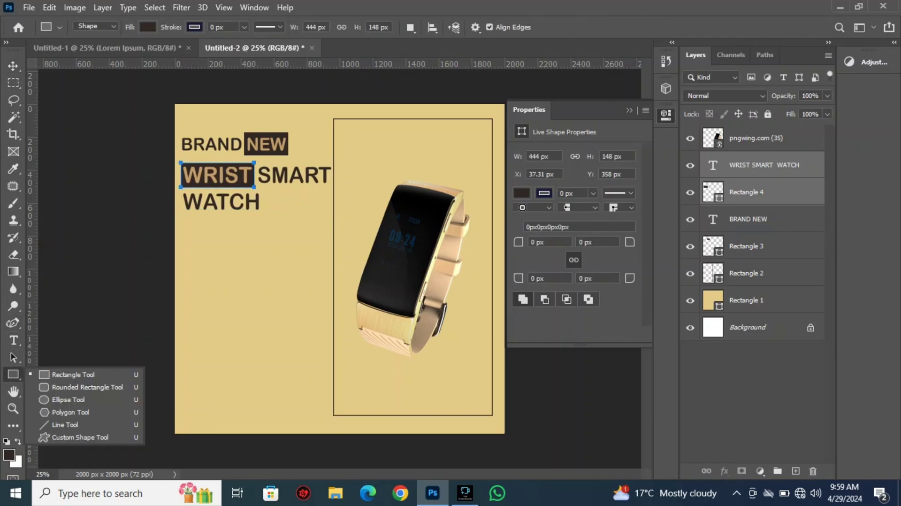
click(52, 413)
drag(324, 224, 348, 255)
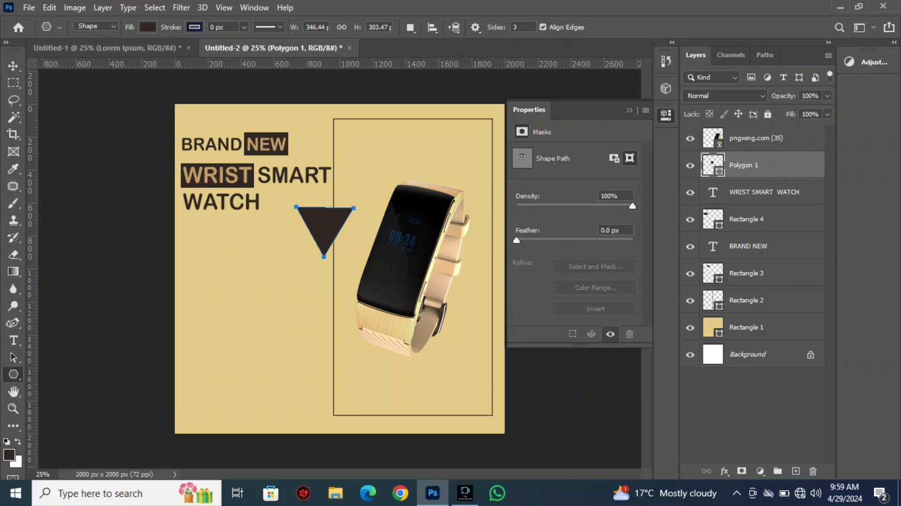
click(147, 27)
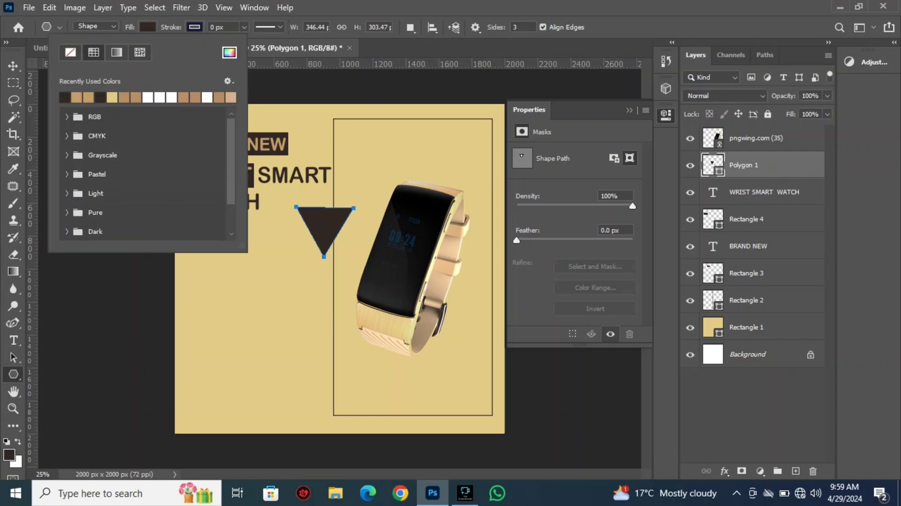
key(Escape)
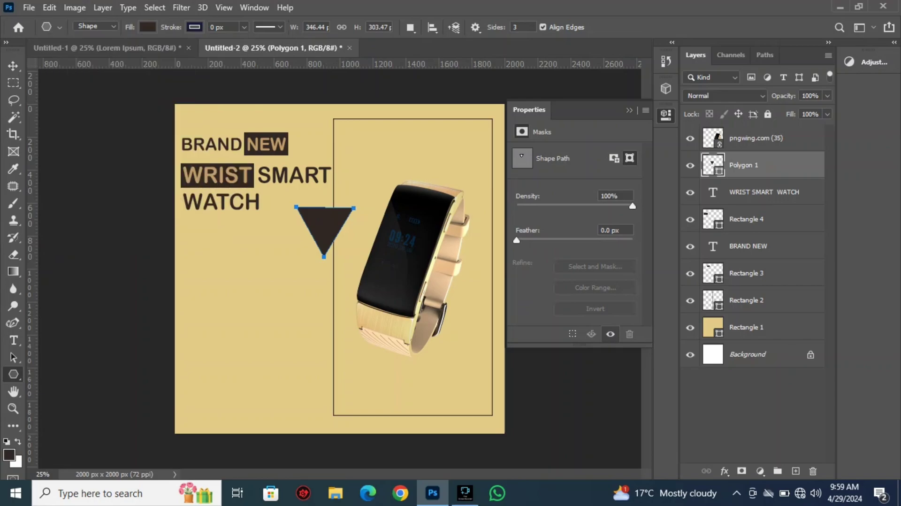
Step: Move the triangle slightly down and right to center it on the frame's left edge, and enlarge it to about 133%
click(13, 66)
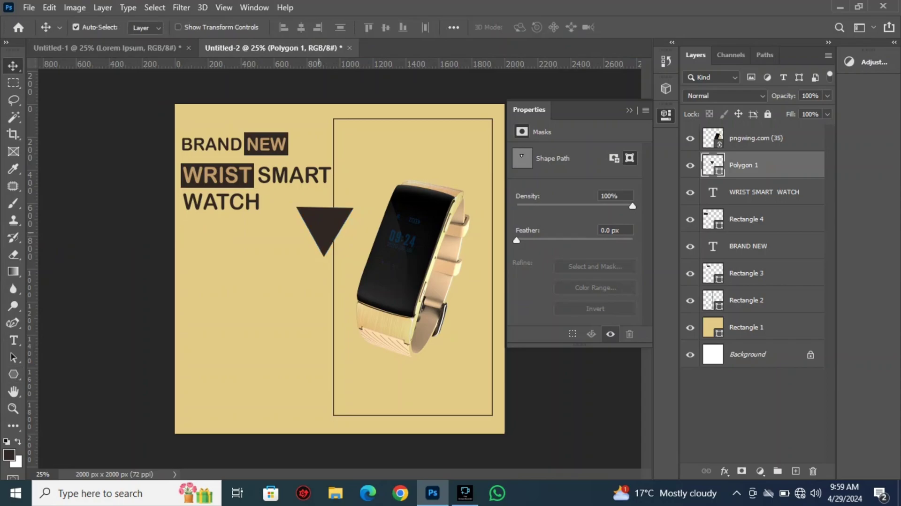
drag(319, 228, 327, 241)
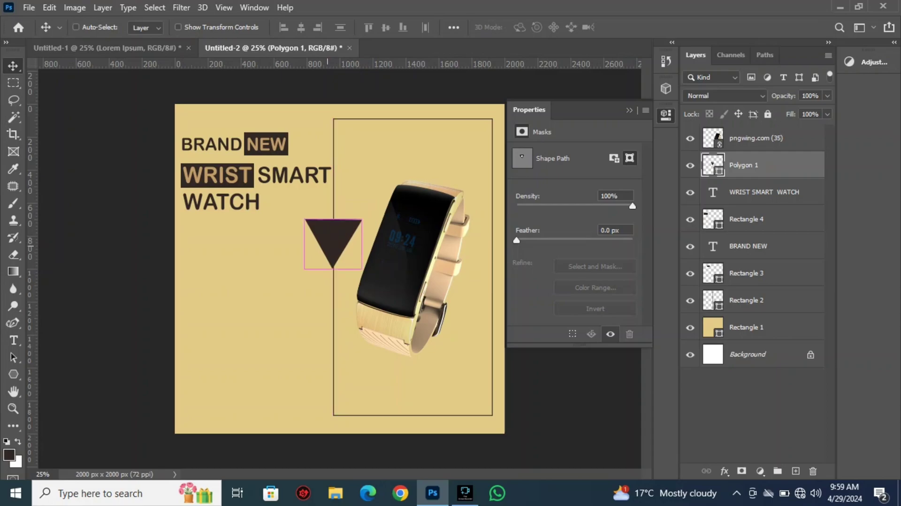
key(ctrl+t)
drag(305, 244, 329, 234)
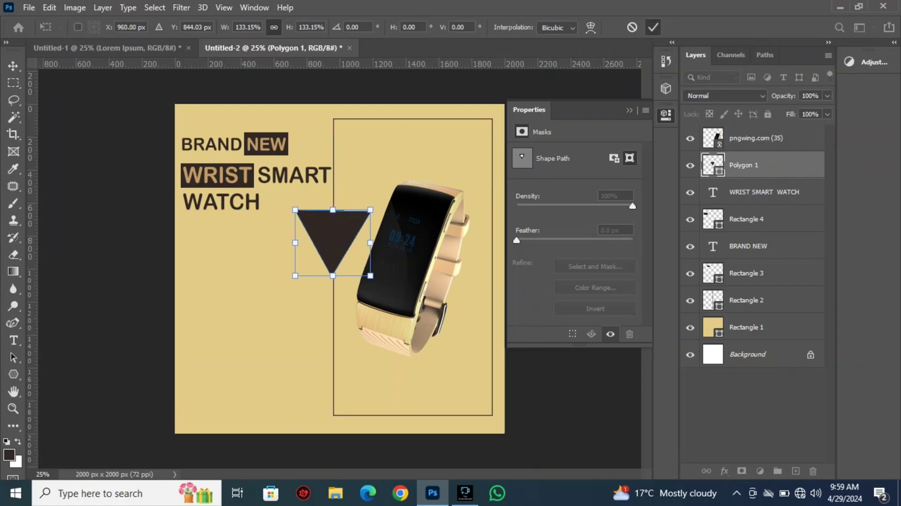
click(654, 27)
Step: Add the two-line text "40%" and "OFF" in the empty area below the heading
key(t)
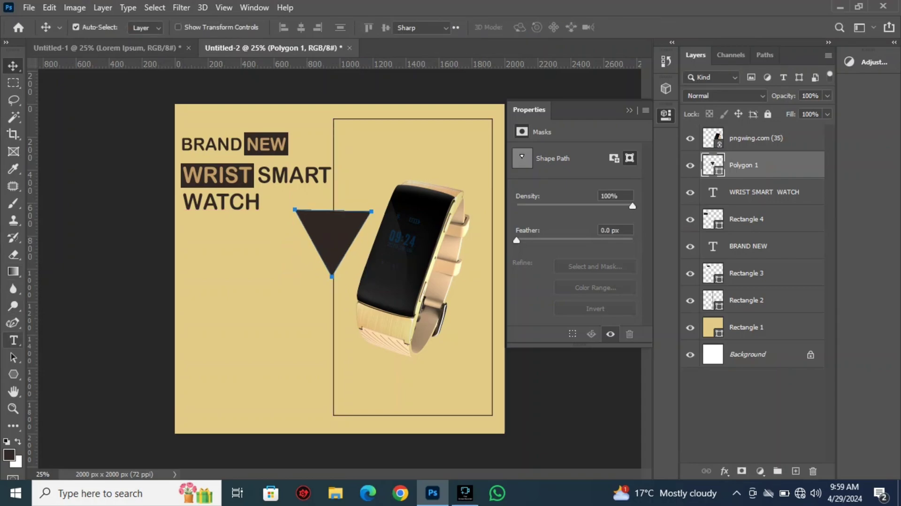
click(203, 310)
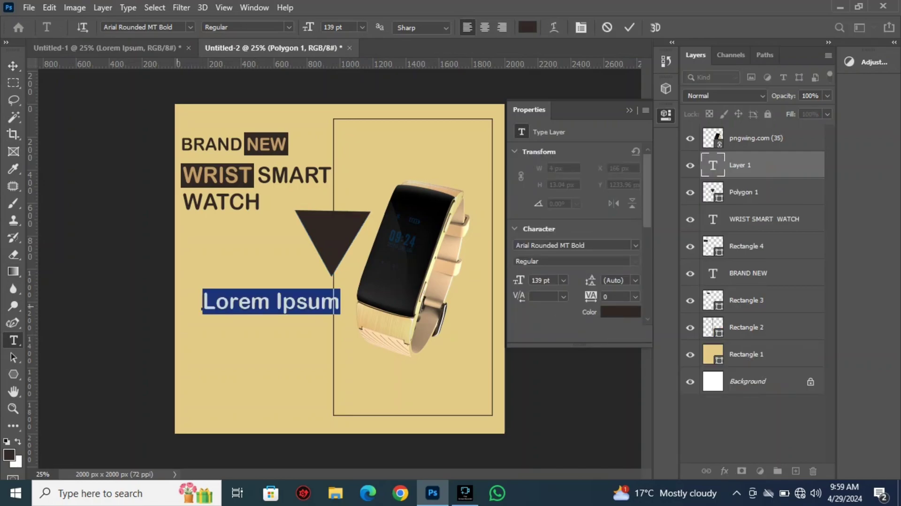
text(40%)
key(Return)
text(OF)
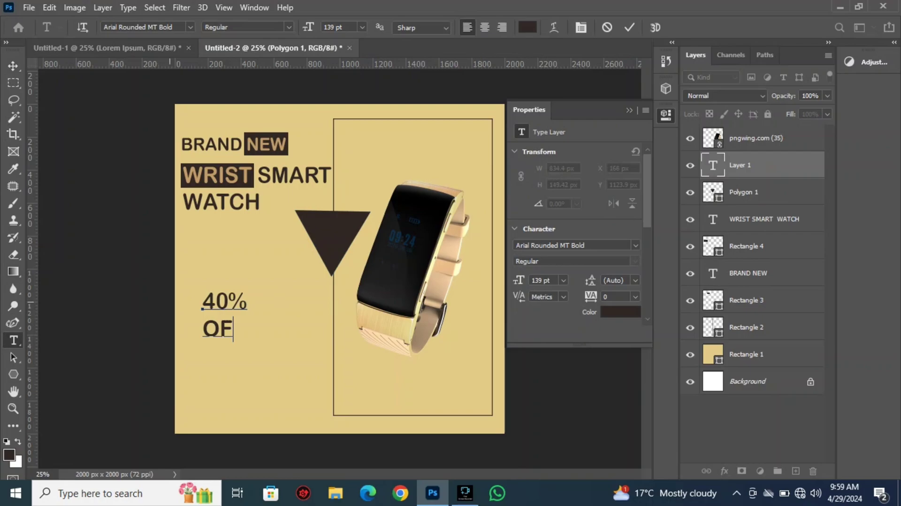
text(F)
Step: Reduce the "40% OFF" text size to 92 pt and tighten its leading to 97 pt
key(ctrl+a)
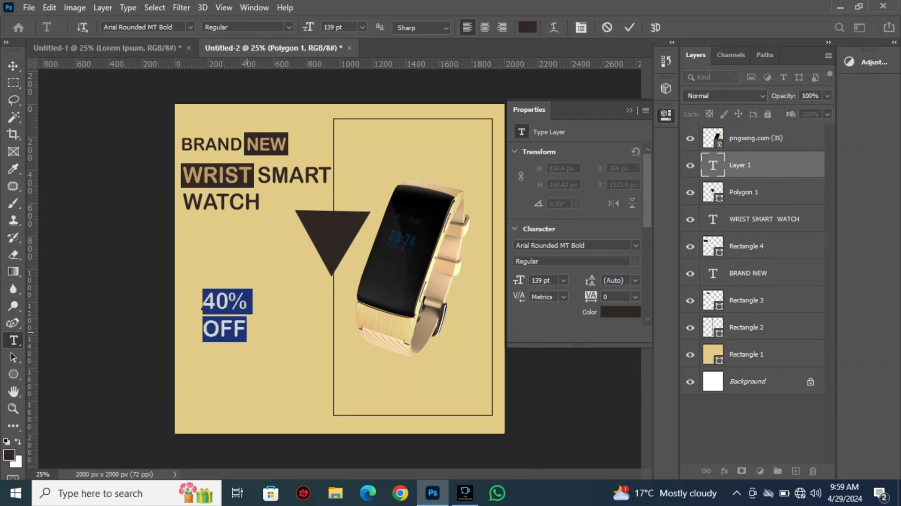
drag(309, 27, 286, 27)
key(Return)
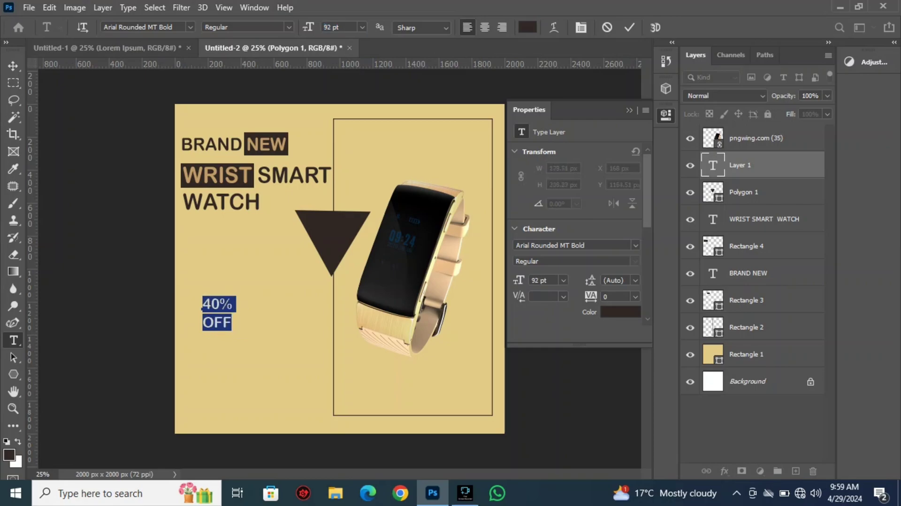
drag(590, 280, 585, 280)
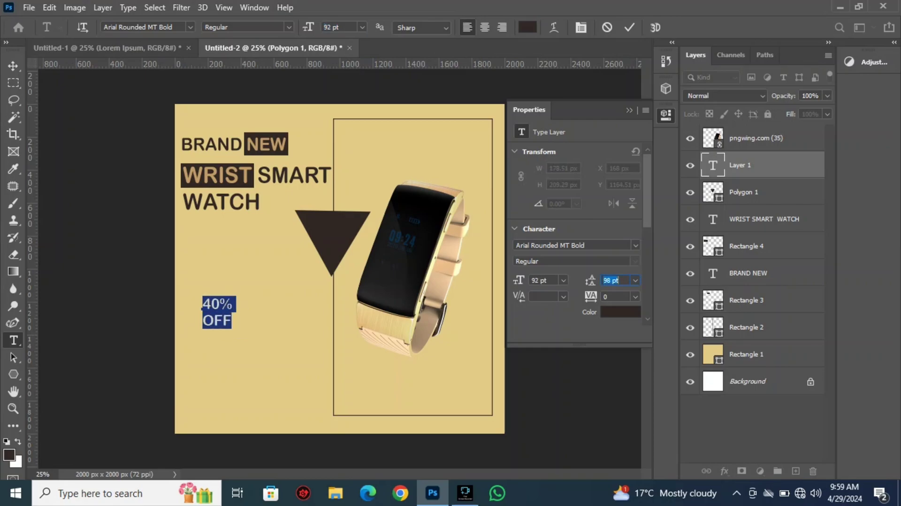
Step: Recolor the "40% OFF" text to the golden tan c19d68 and place it inside the dark triangle
click(528, 27)
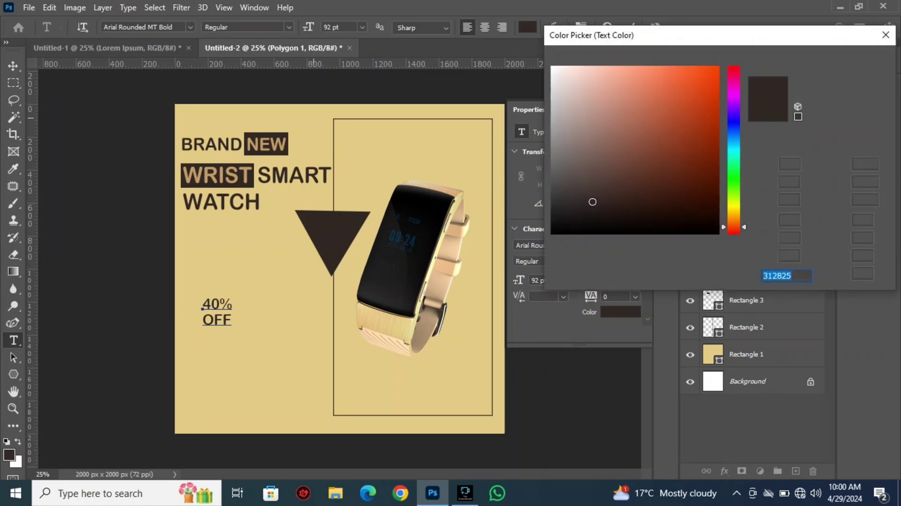
click(279, 141)
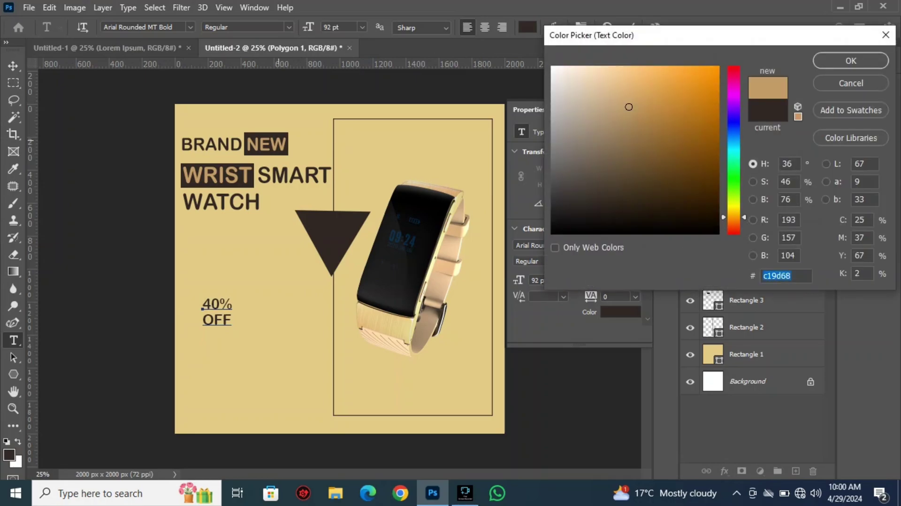
click(285, 317)
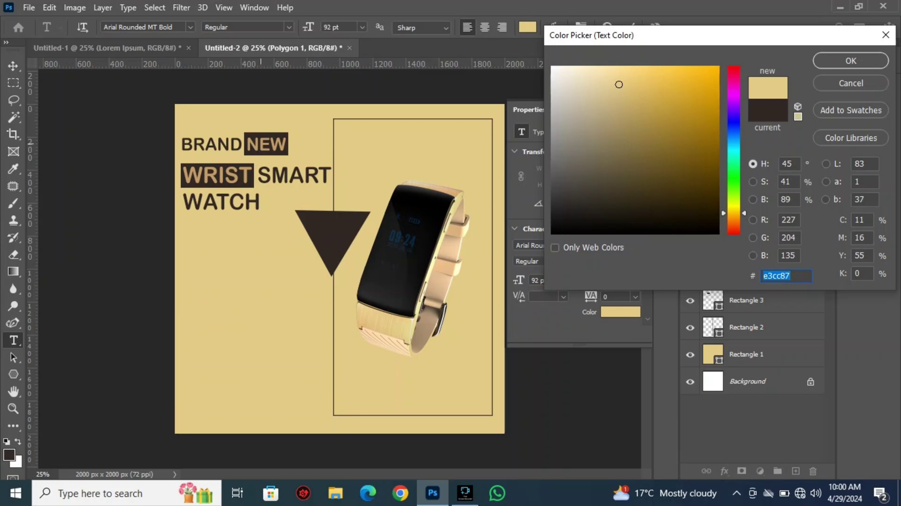
text(c19d68)
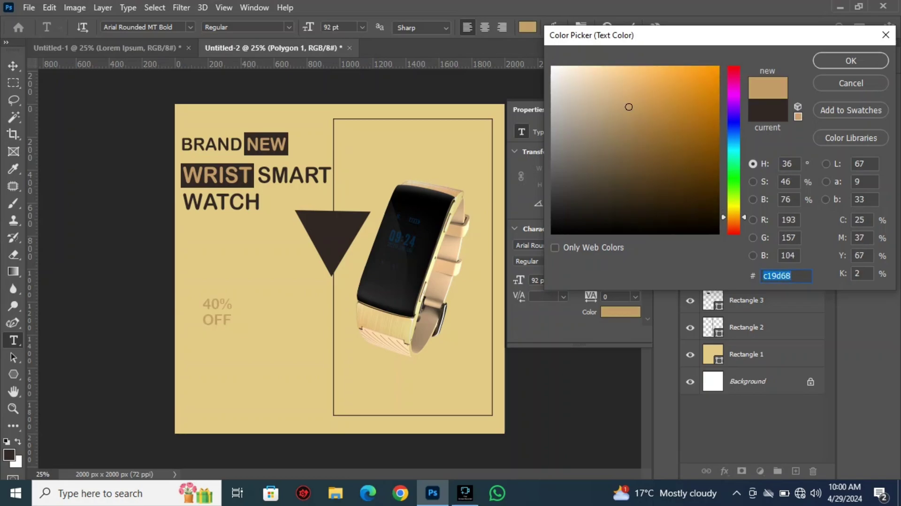
click(851, 60)
drag(201, 312, 321, 223)
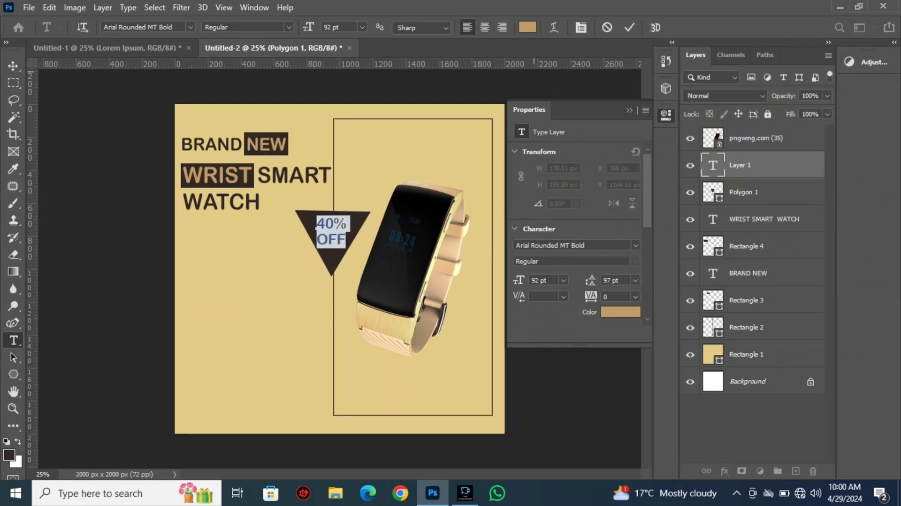
click(630, 27)
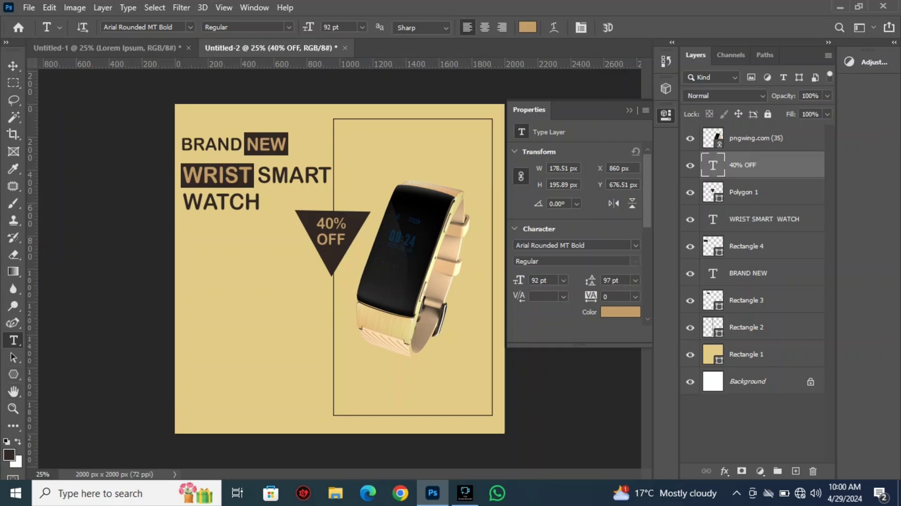
Step: Add a placeholder paragraph text box about 809 by 286 px below the heading, at 42 pt with automatic leading
drag(183, 277, 317, 324)
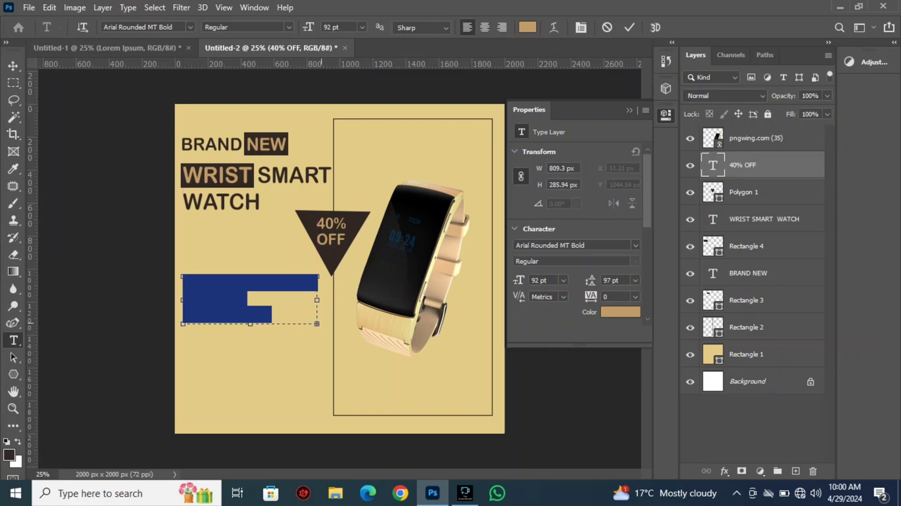
drag(309, 27, 293, 27)
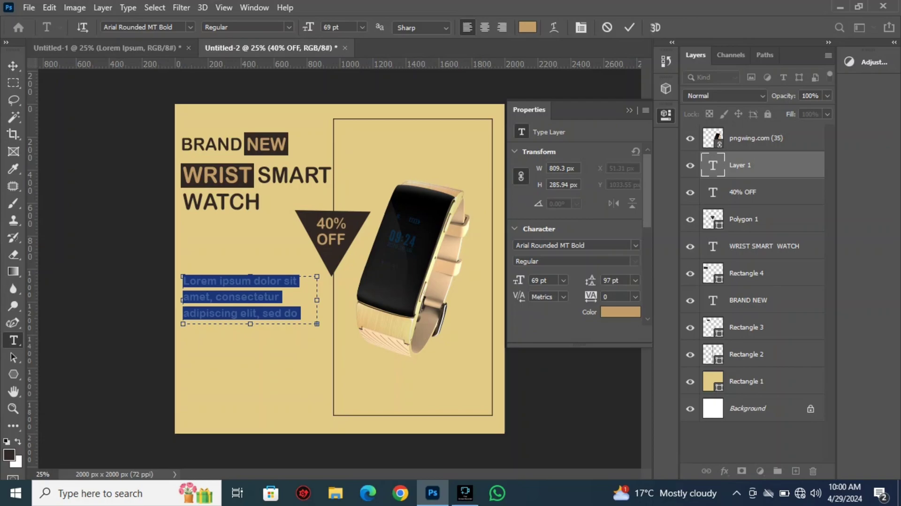
click(635, 280)
click(620, 292)
drag(308, 27, 296, 27)
Step: Recolor the placeholder paragraph to dark brown 312825 and commit the text
click(528, 27)
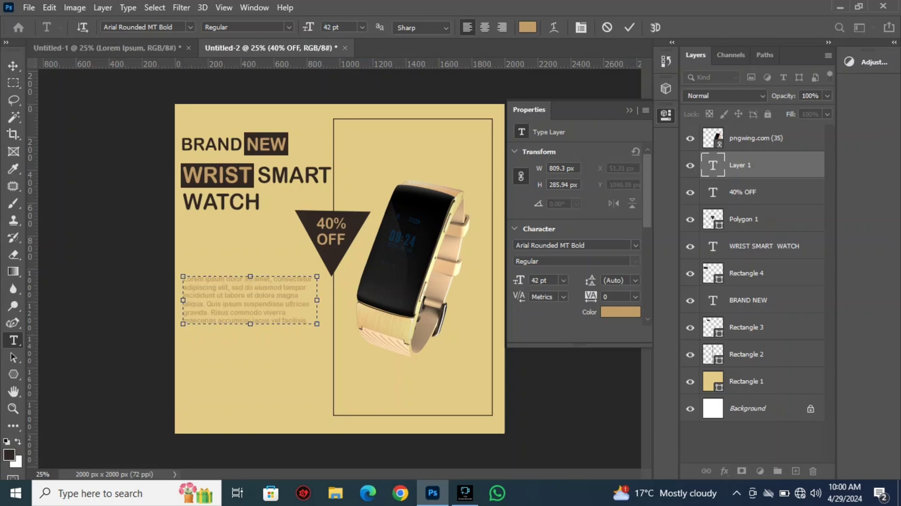
text(312825)
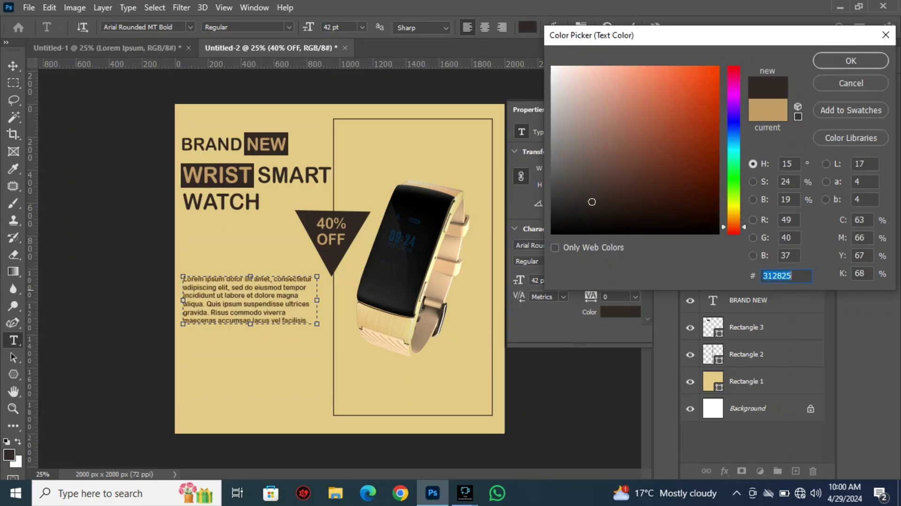
click(851, 61)
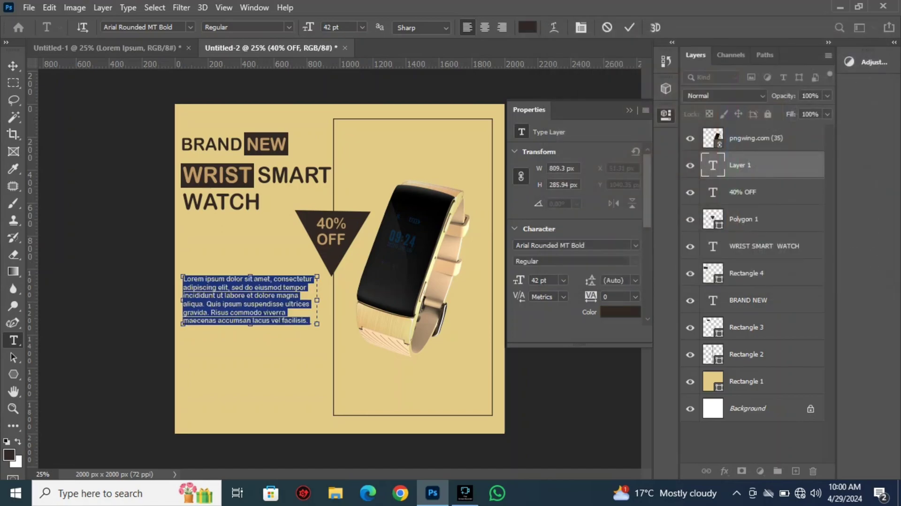
click(630, 27)
Step: Nudge the "40% OFF" text so it sits centered inside the dark triangle
click(12, 66)
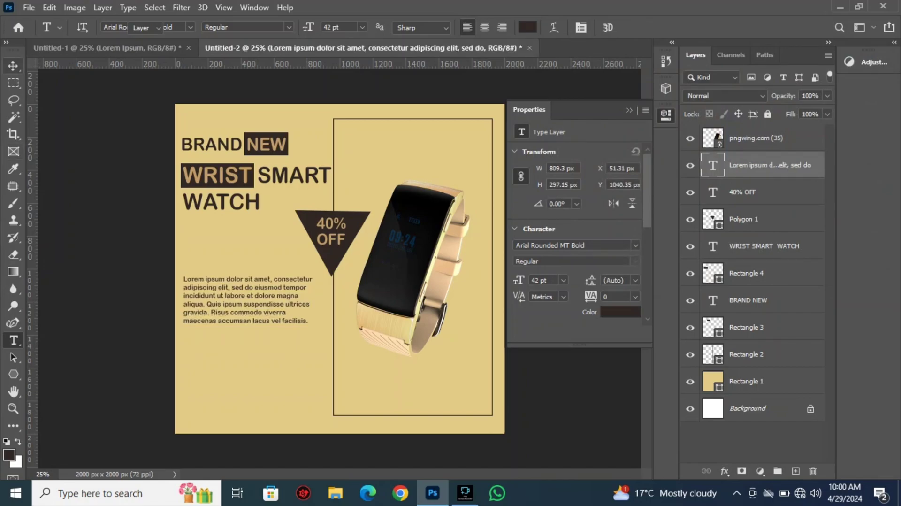
click(326, 233)
mouse_move(323, 230)
mouse_down()
mouse_move(349, 228)
mouse_move(321, 234)
mouse_move(331, 245)
mouse_move(326, 231)
mouse_up()
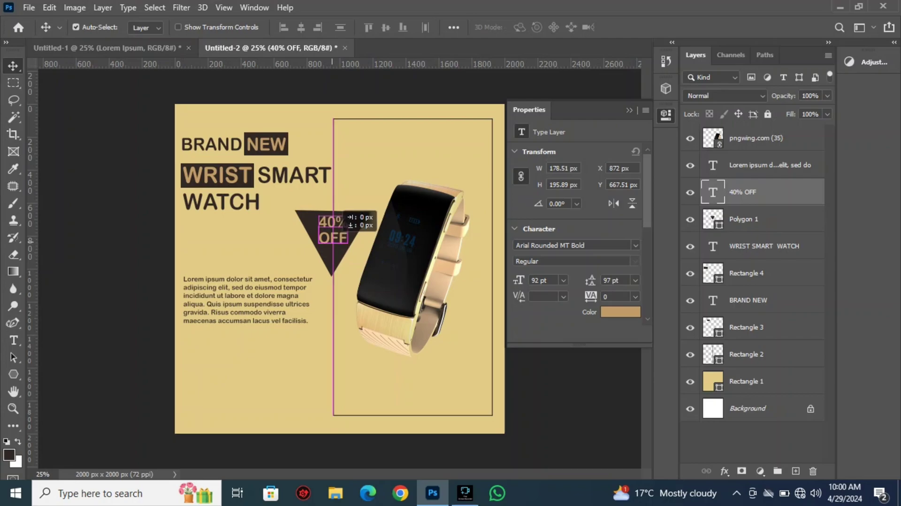
key(ctrl+plus)
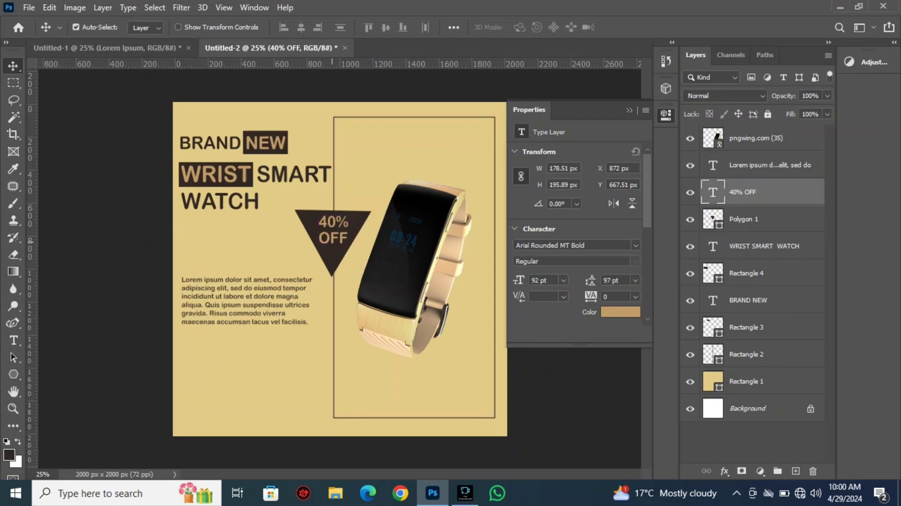
drag(329, 178, 329, 185)
click(182, 226)
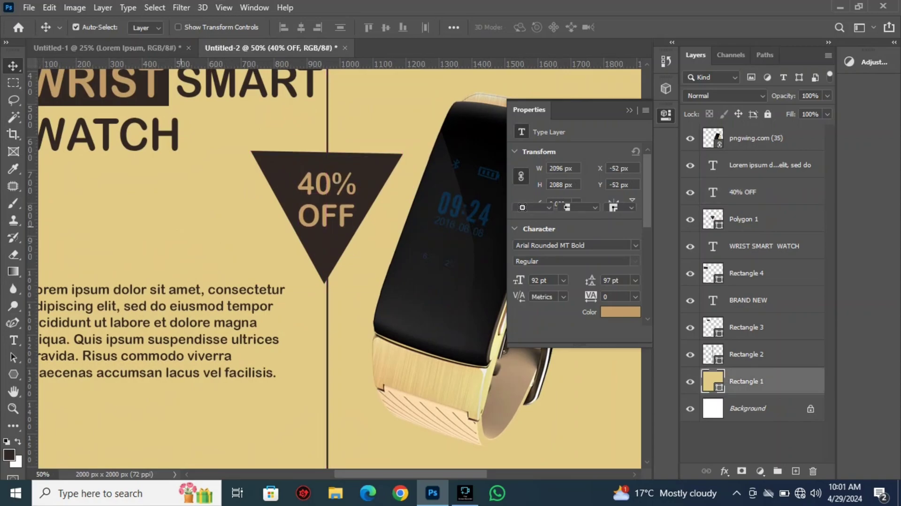
key(ctrl+minus)
key(ctrl+minus)
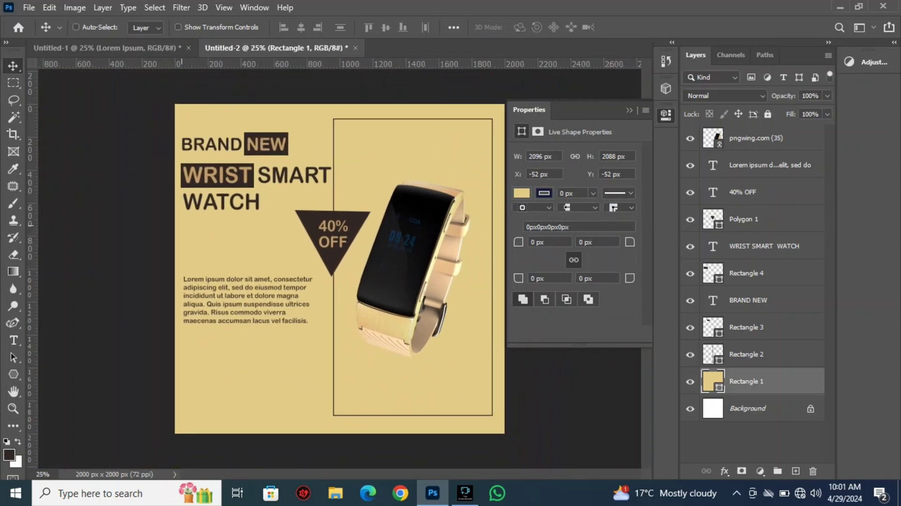
Step: Draw a rectangle about 412 by 120 px below the description paragraph and fill it with the recently used dark brown
right_click(13, 374)
click(65, 374)
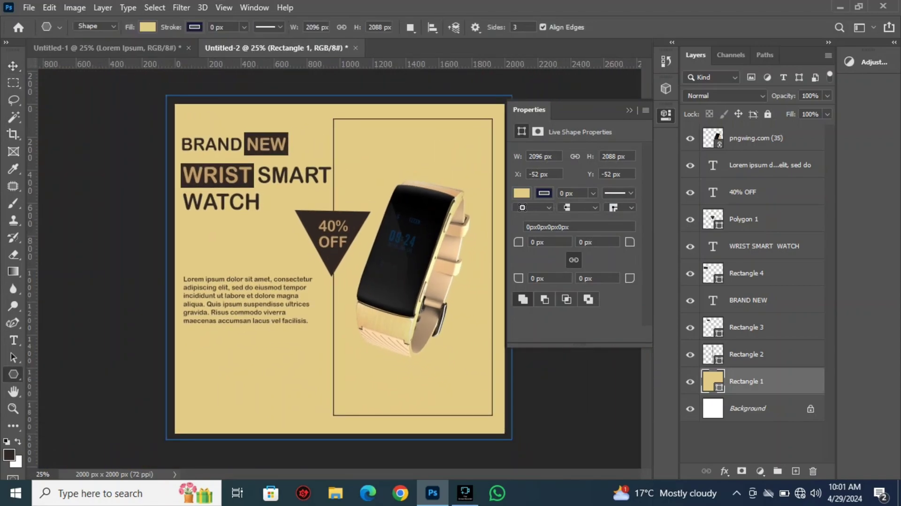
mouse_move(205, 360)
mouse_down()
mouse_move(242, 379)
mouse_move(273, 380)
mouse_up()
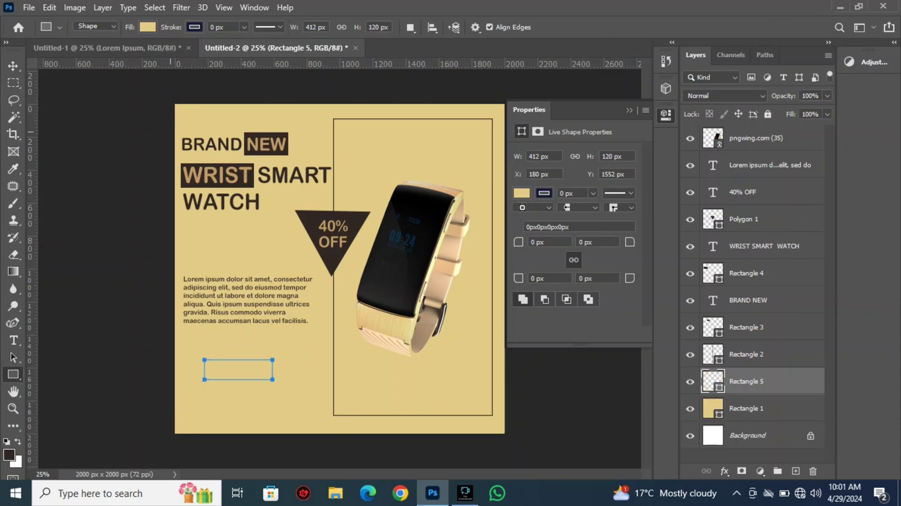
click(147, 27)
click(64, 98)
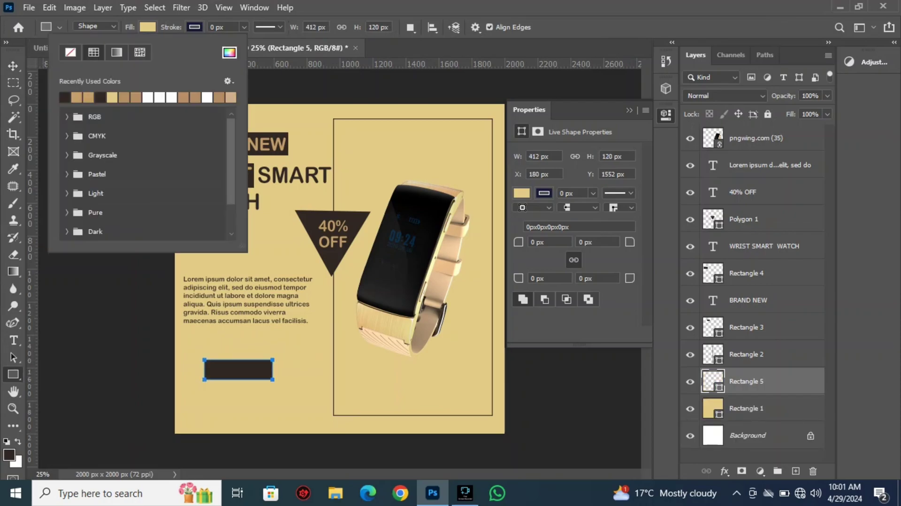
key(Return)
key(v)
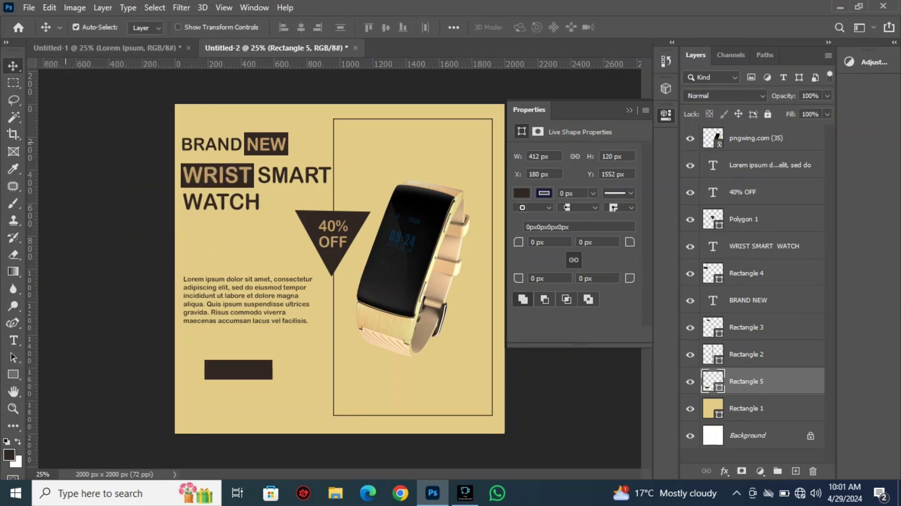
Step: Add the text "ORDER NOW" in the empty area below the dark rectangle
key(t)
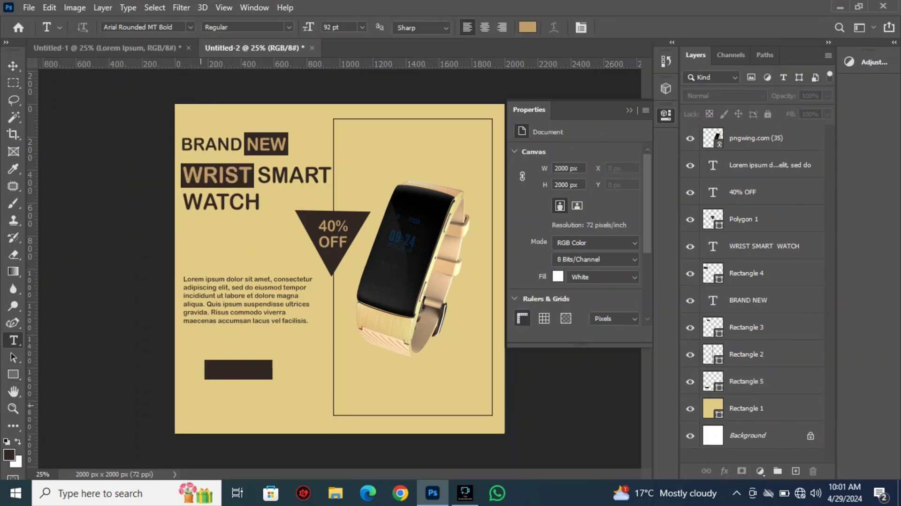
click(203, 404)
text(ORD)
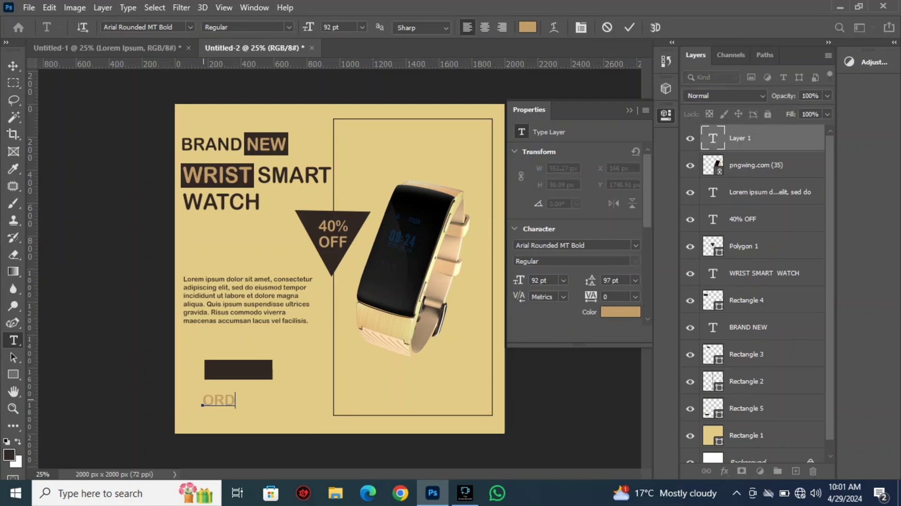
text(ER NOW)
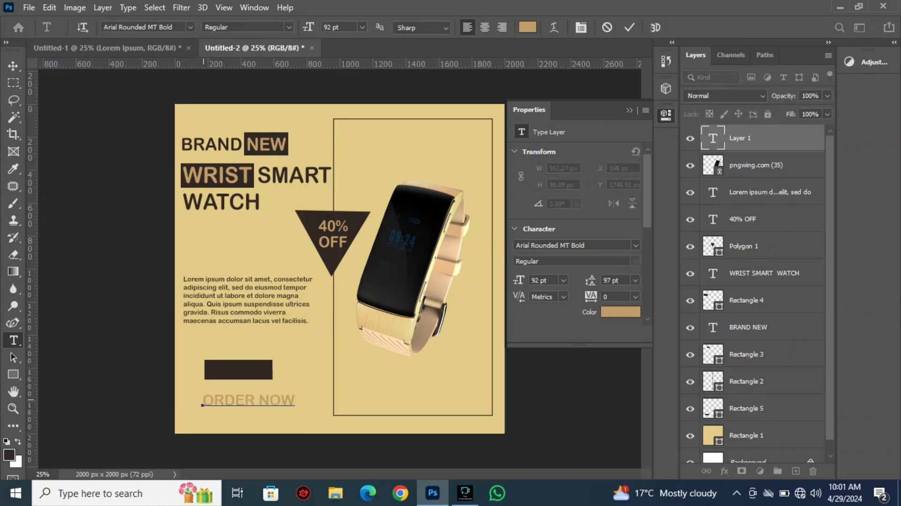
Step: Keep the "ORDER NOW" text golden tan c19d68, reduce it to 47 pt and place it centered on the dark rectangle
drag(202, 400, 293, 402)
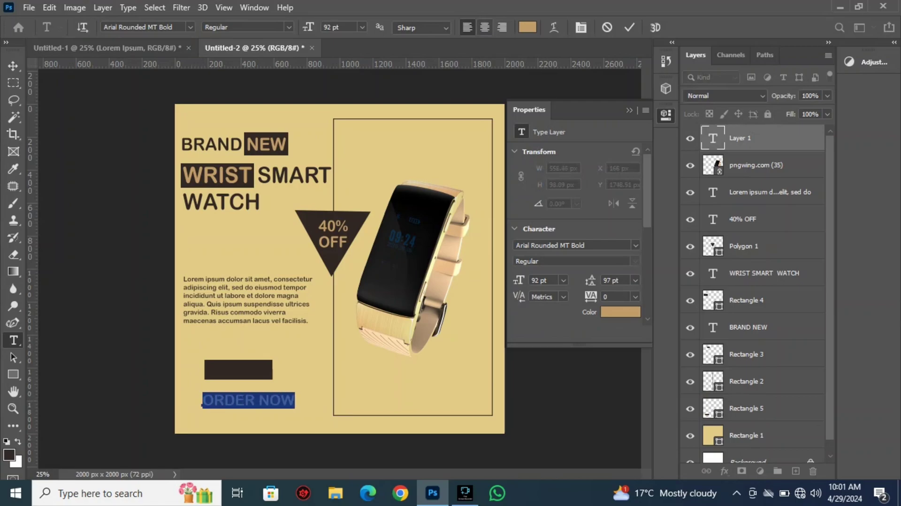
click(527, 27)
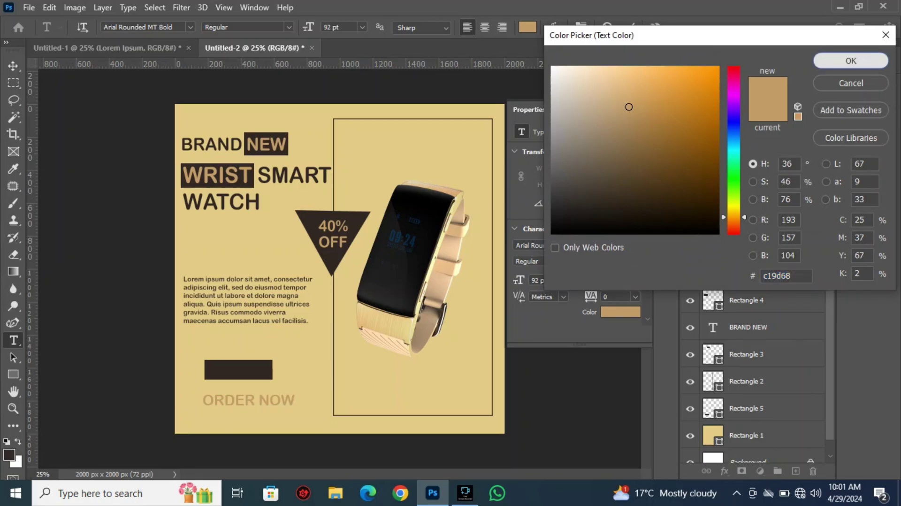
click(852, 61)
drag(308, 27, 287, 27)
key(Return)
drag(238, 429, 250, 397)
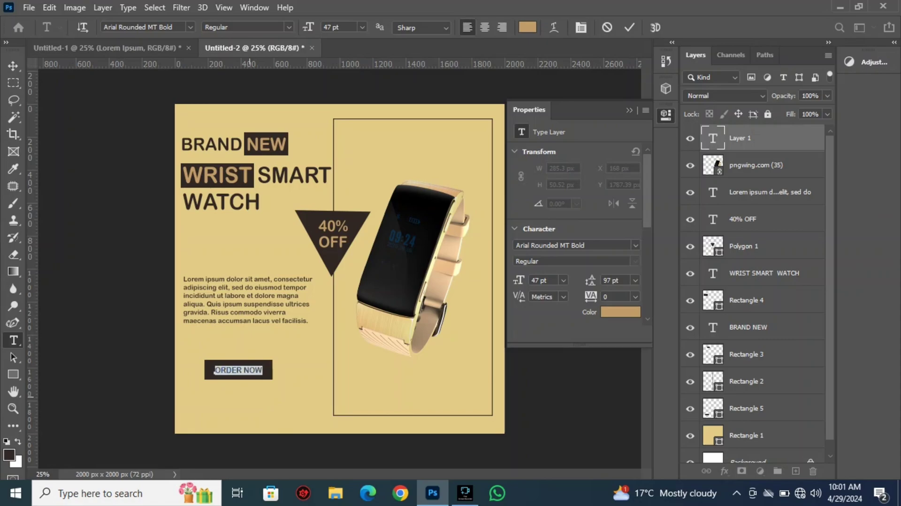
click(630, 27)
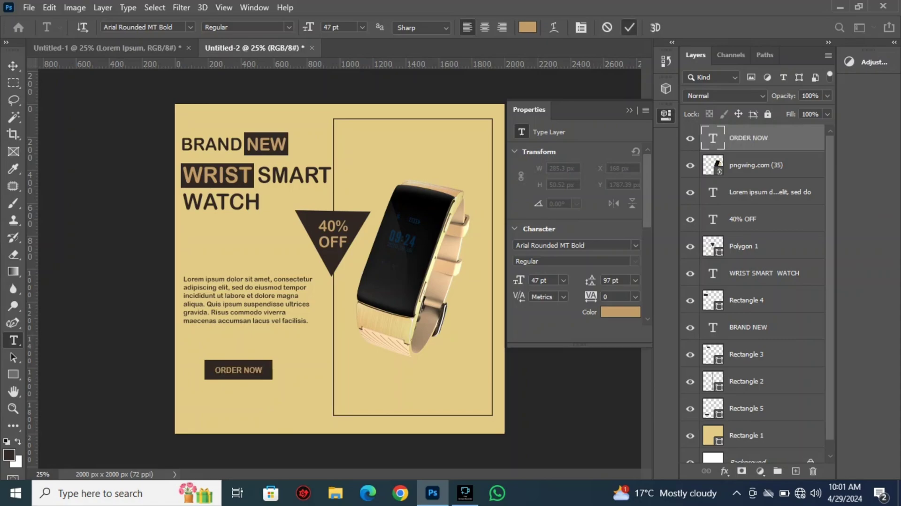
Step: Draw a dark three-sided polygon about 242 by 269 px, pointing right, beside the frame's lower-left corner
key(shift+u)
key(shift+u)
right_click(13, 375)
click(56, 413)
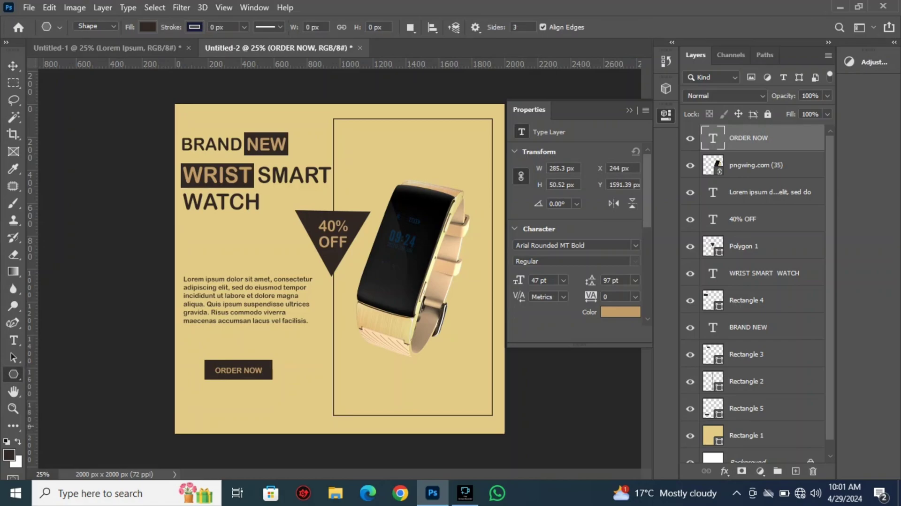
drag(304, 399, 231, 388)
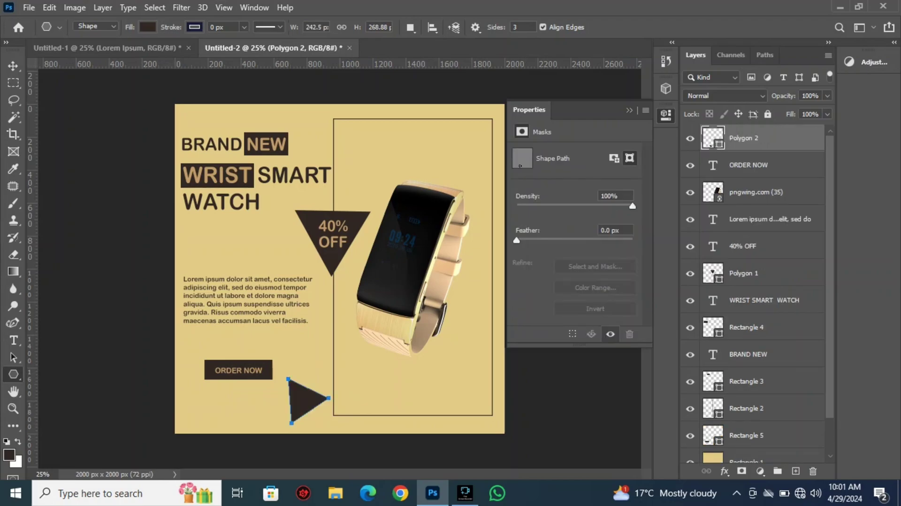
Step: Rotate the new triangle by about 1.86° to bring its flat edge closer to vertical
key(v)
key(ctrl+t)
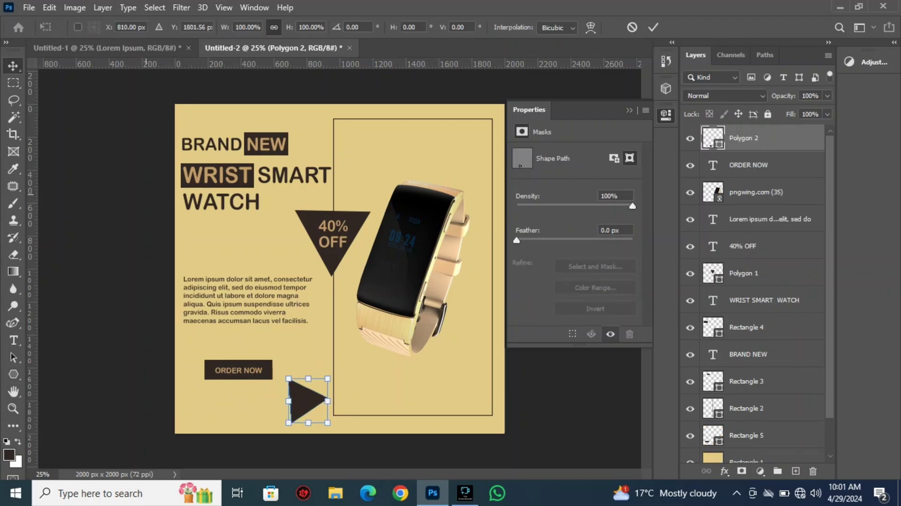
drag(304, 361, 306, 361)
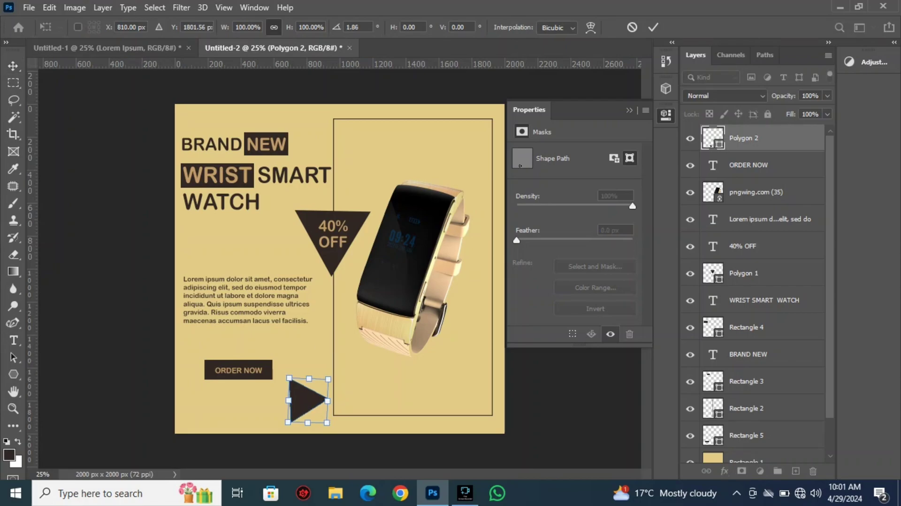
click(653, 27)
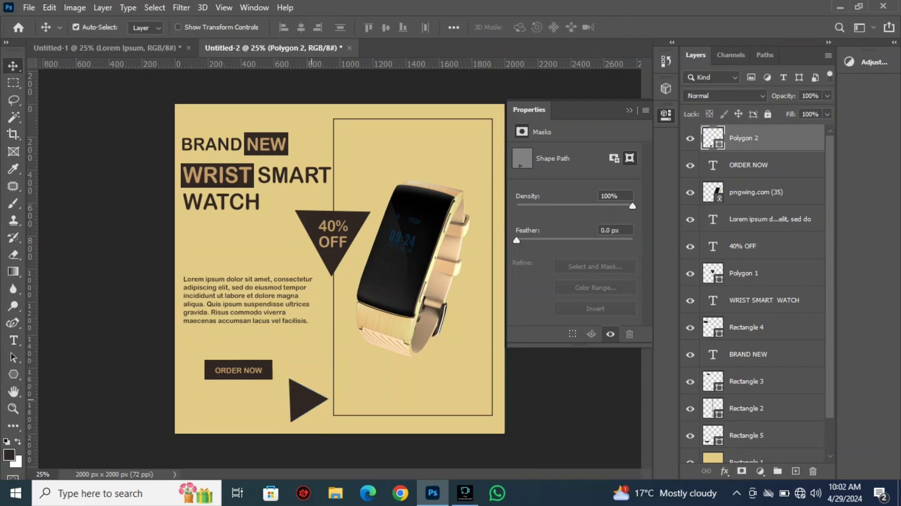
Step: Straighten the small triangle's flat edge against a temporary vertical guide, and remove the guide
drag(29, 254, 289, 243)
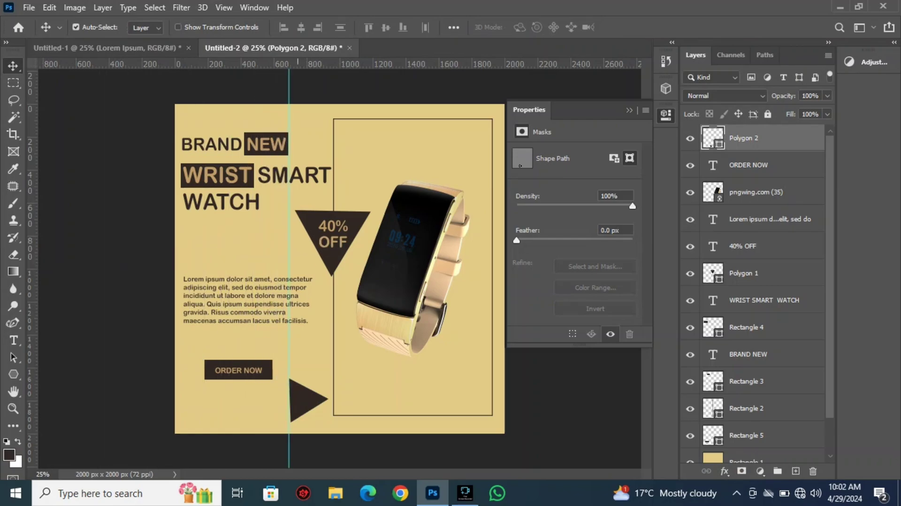
drag(299, 405, 299, 405)
key(ctrl+t)
drag(345, 374, 346, 379)
click(653, 27)
drag(289, 274, 28, 266)
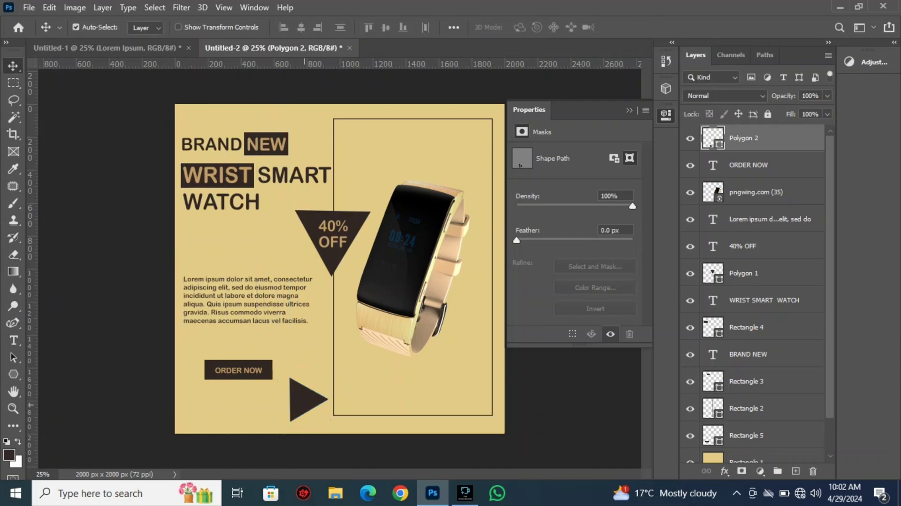
Step: Scale the right-pointing triangle down to about half its size, keeping its lower-right corner in place
key(ctrl+t)
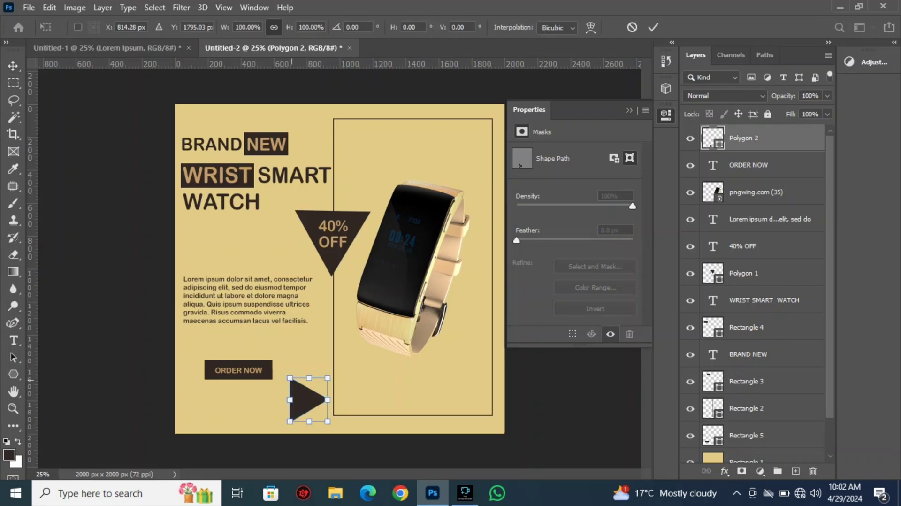
drag(289, 378, 309, 400)
key(Return)
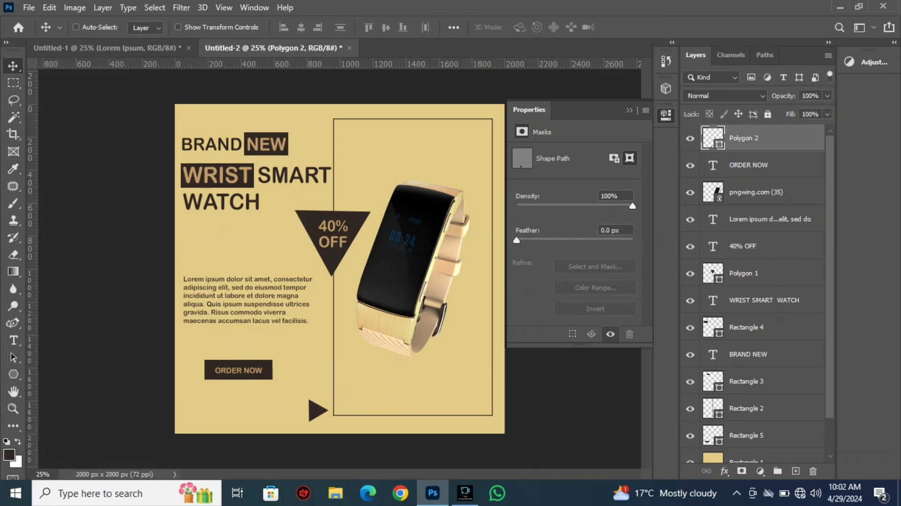
Step: Duplicate the small triangle twice and line up the three in an evenly spaced horizontal row
key(ctrl+j)
key(ctrl+j)
drag(312, 408, 277, 410)
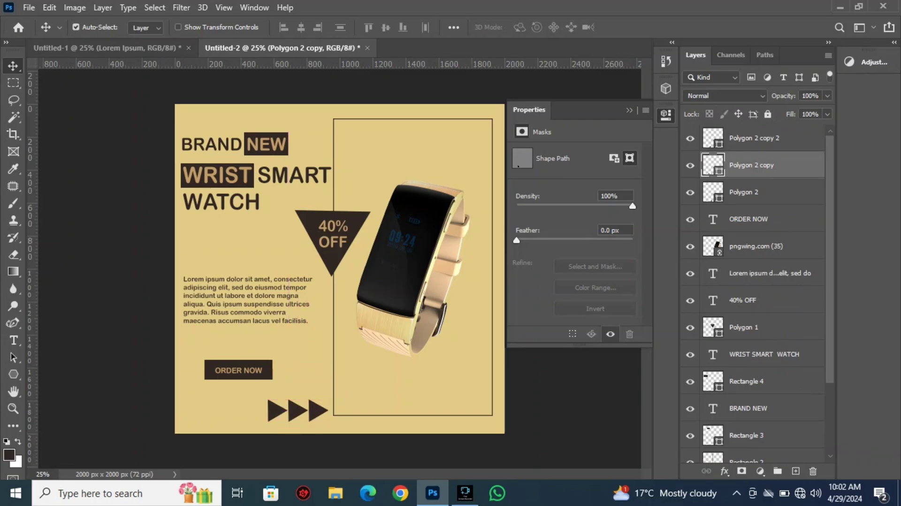
Step: Select the three small triangle layers and convert them to one smart object
click(318, 410)
ctrl+click(758, 165)
ctrl+click(758, 138)
right_click(757, 138)
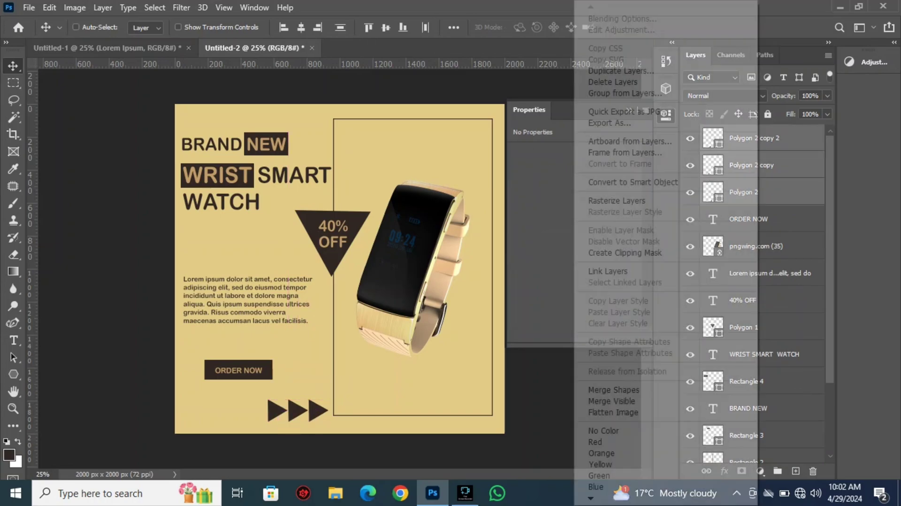
click(634, 182)
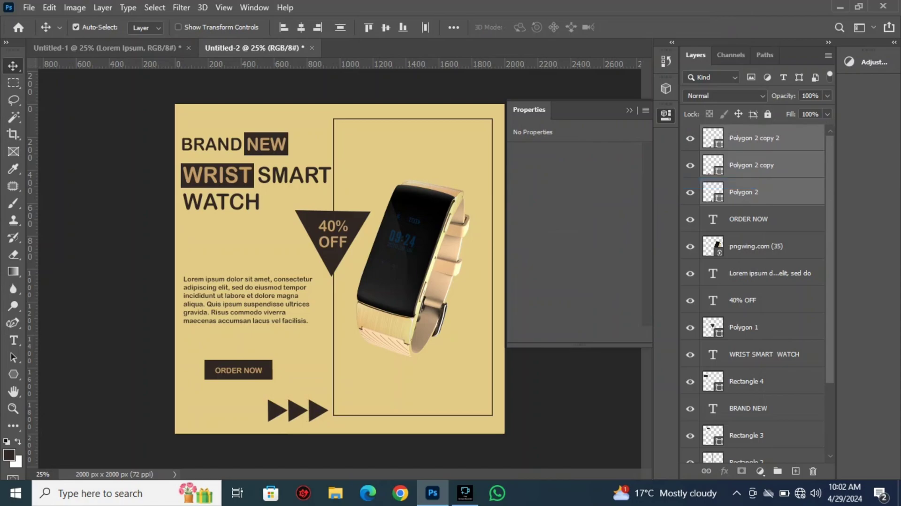
Step: Scale the triangle row to 56.49% and move it to the poster's lower-left corner, aligned with the paragraph's left edge
key(ctrl+t)
drag(329, 411, 200, 415)
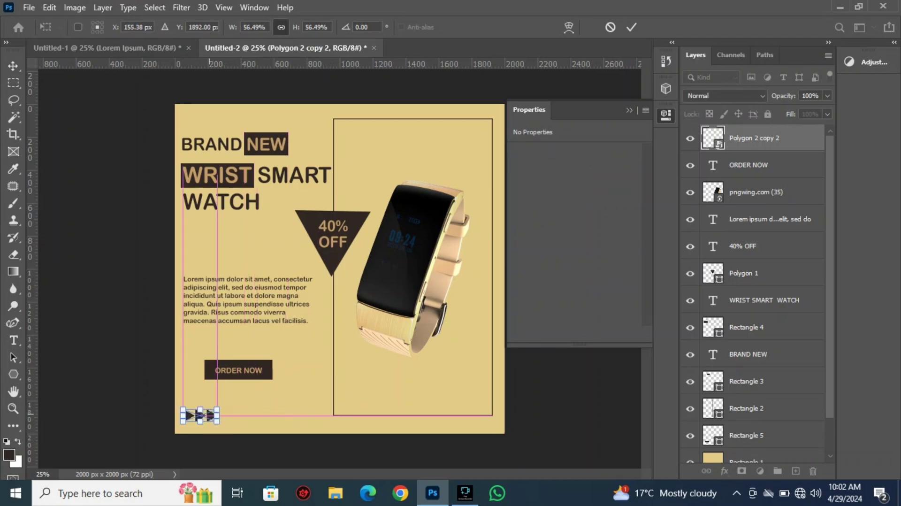
click(631, 27)
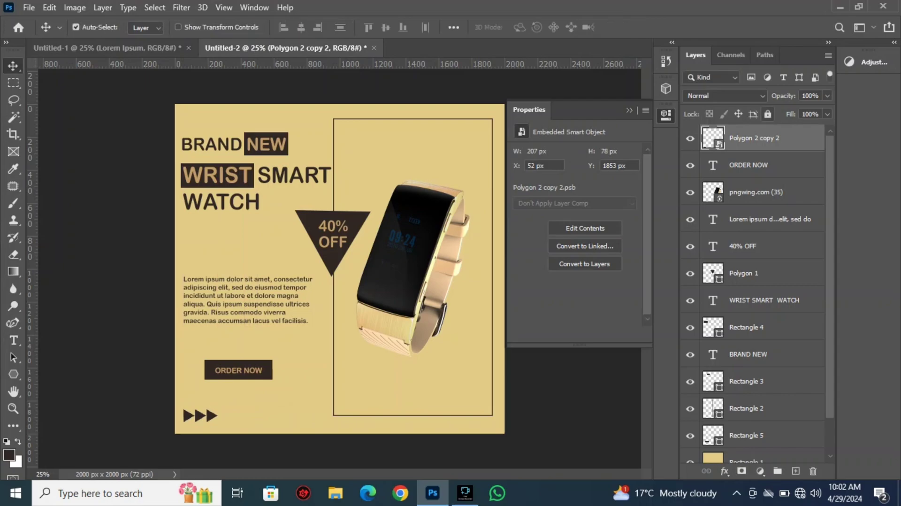
Step: Duplicate the triangle row and place the copy inside the upper-right corner of the product frame
key(ctrl+j)
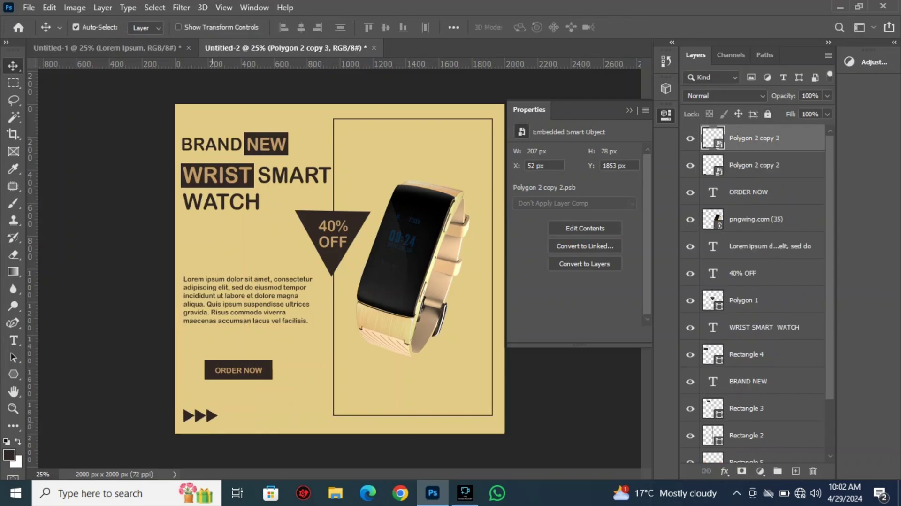
drag(201, 416, 472, 132)
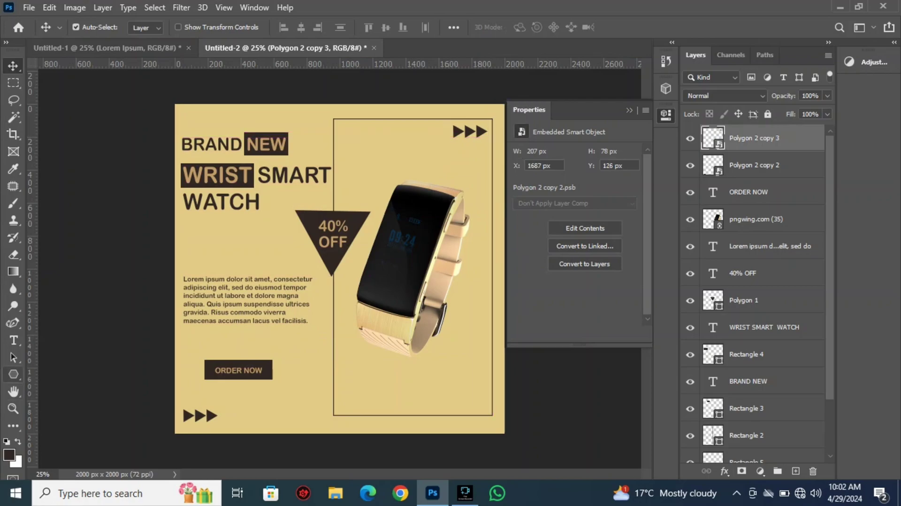
Step: Draw a dark 64 px circle with the Ellipse tool in the gap between the heading and the paragraph
click(13, 374)
right_click(13, 374)
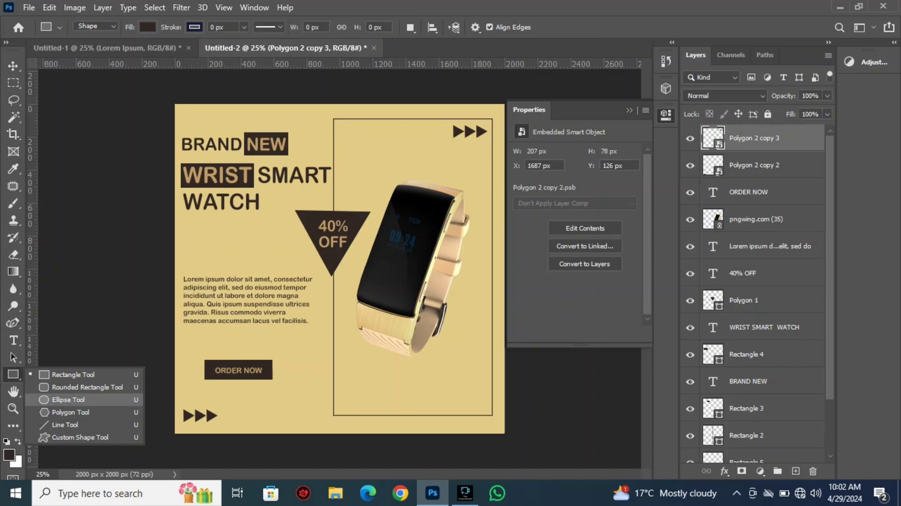
click(68, 399)
drag(216, 241, 224, 248)
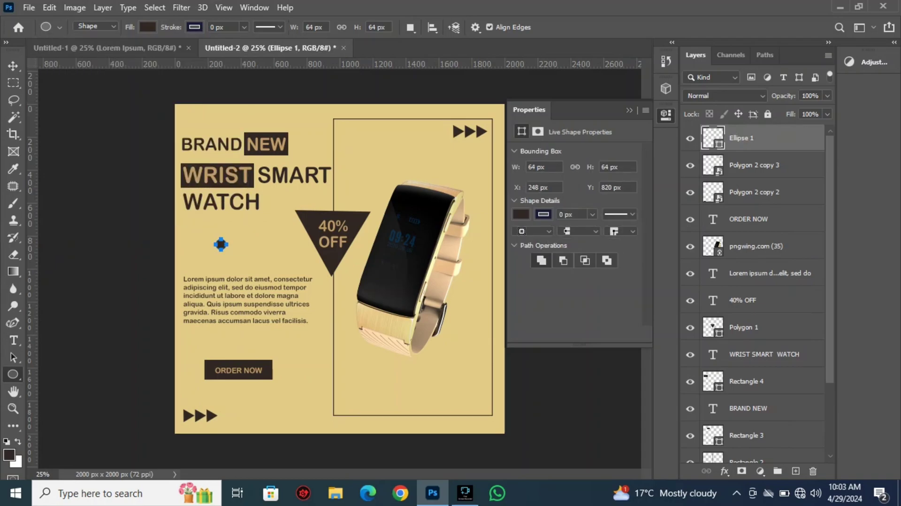
click(148, 28)
click(76, 97)
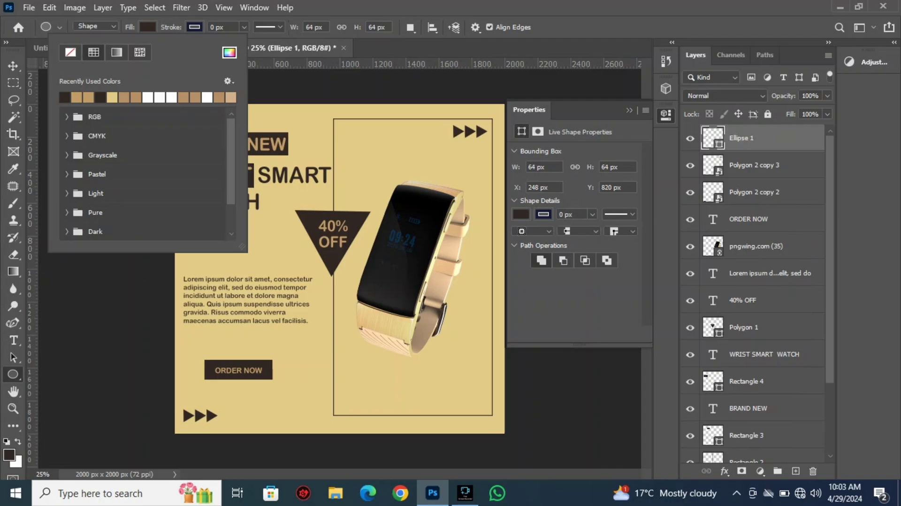
click(148, 27)
key(v)
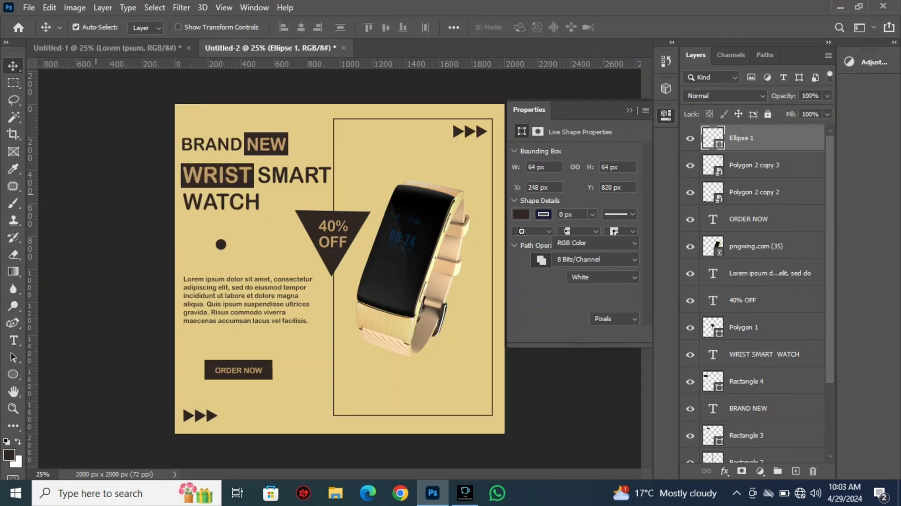
Step: Duplicate the small circle three times and line up the four in an evenly spaced horizontal row
click(751, 138)
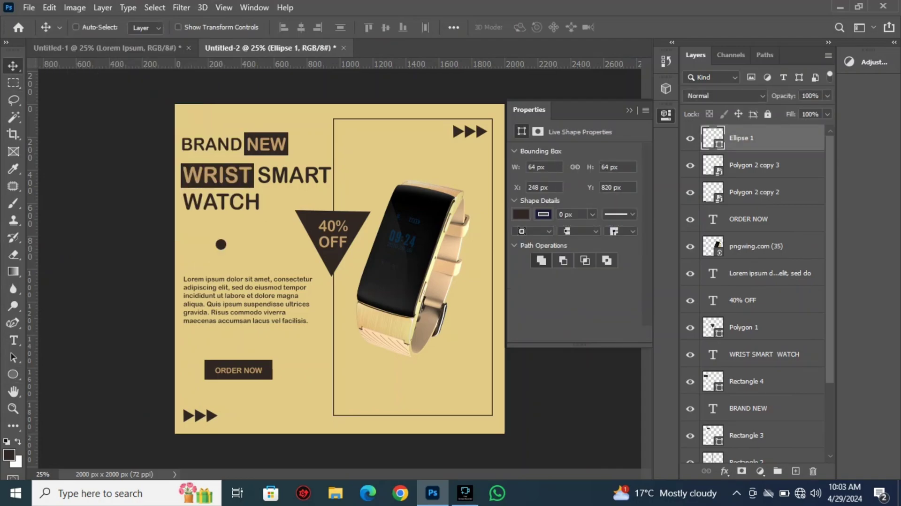
key(ctrl+j)
key(ctrl+j)
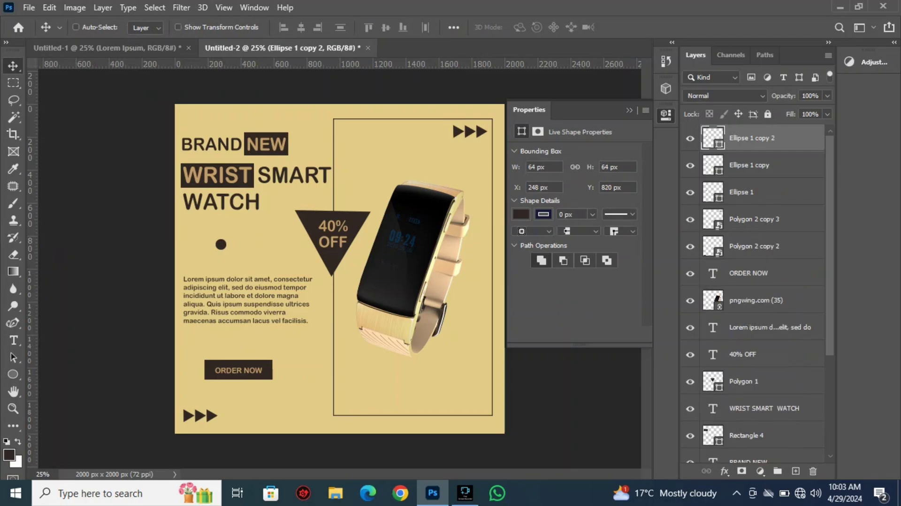
drag(221, 244, 258, 245)
Step: Select the four circle layers and convert them to one smart object
ctrl+click(741, 220)
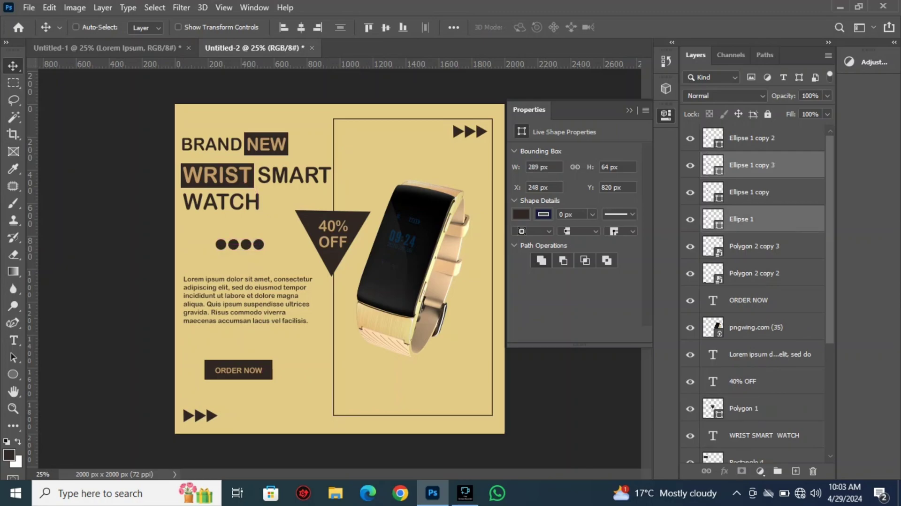
ctrl+click(741, 192)
ctrl+click(740, 138)
right_click(741, 138)
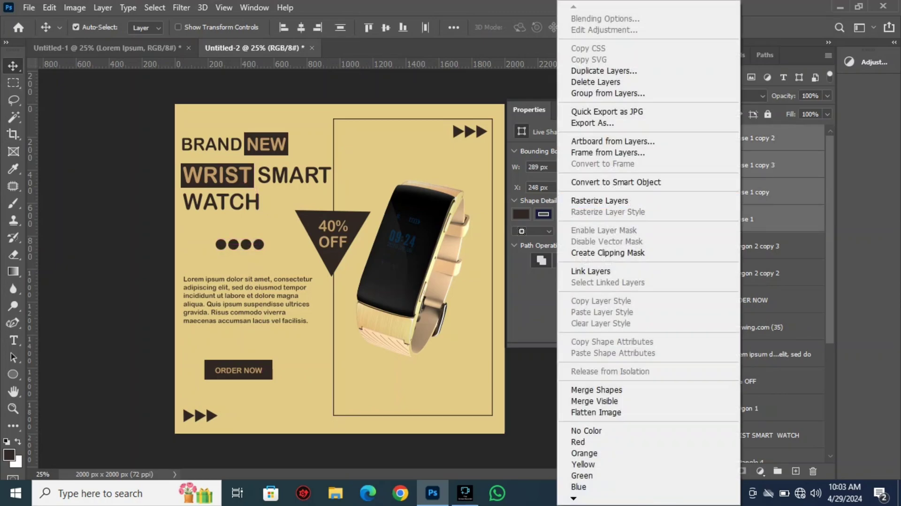
click(616, 182)
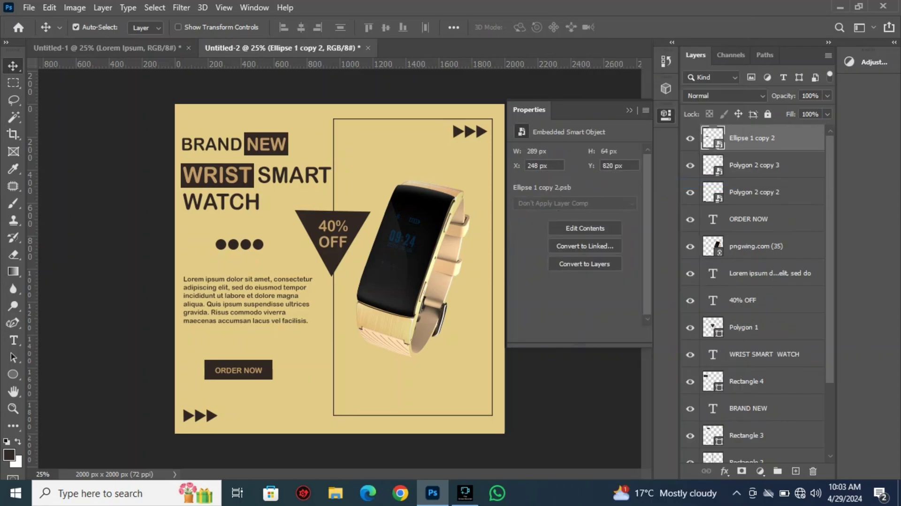
Step: Duplicate the circle row twice and place the copies above and below it to form a grid of three rows
key(ctrl+j)
key(ctrl+j)
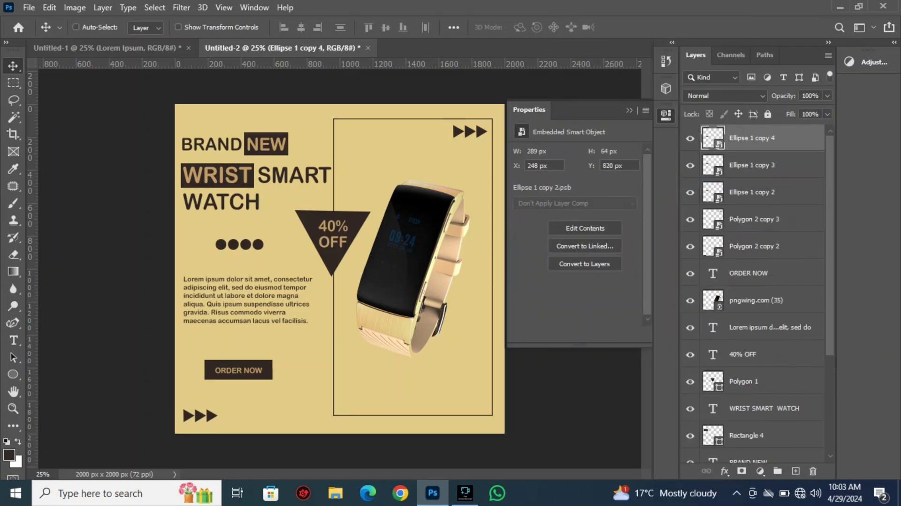
mouse_move(256, 243)
mouse_down()
mouse_move(254, 256)
mouse_move(241, 188)
mouse_move(256, 228)
mouse_move(250, 257)
mouse_move(258, 258)
mouse_up()
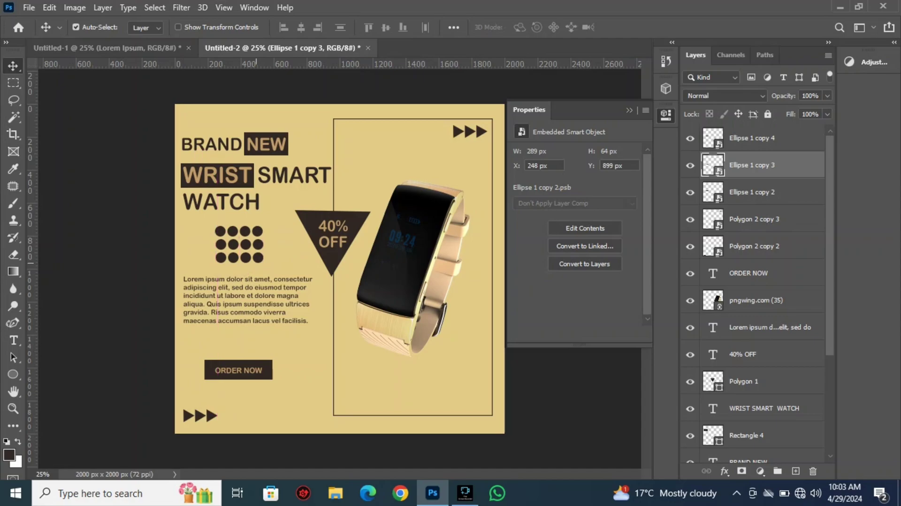
Step: Select the three circle row layers and convert them to a single smart object
ctrl+click(753, 192)
ctrl+click(752, 138)
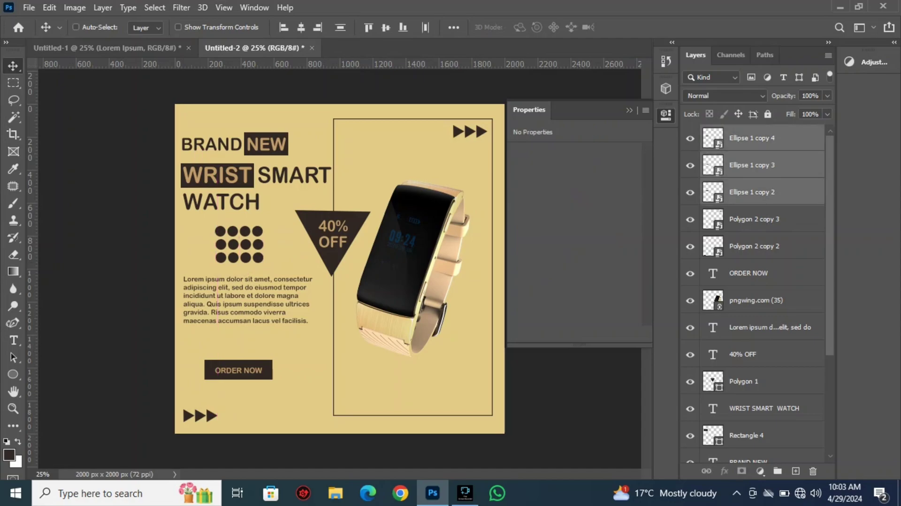
right_click(752, 165)
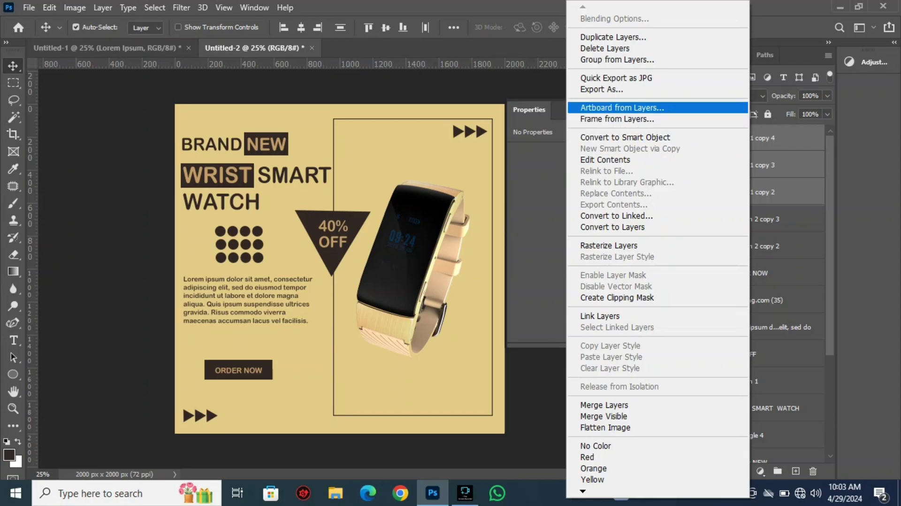
click(625, 137)
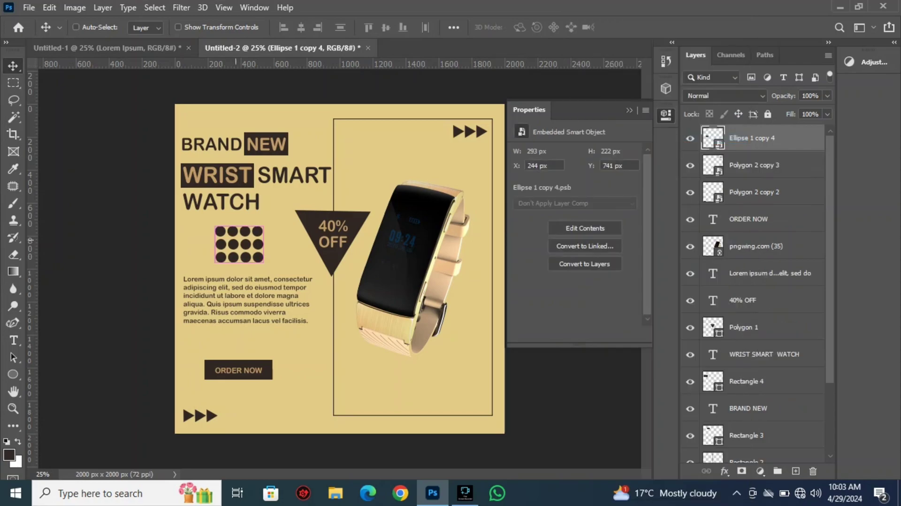
Step: Duplicate the dot grid, scale the copy to 40.54% and place it inside the product frame's lower-right corner
key(ctrl+j)
key(ctrl+j)
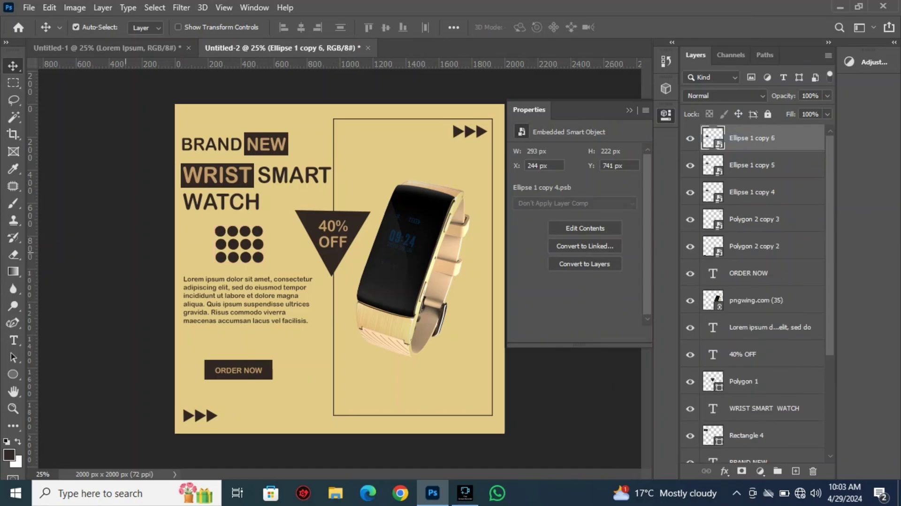
key(ctrl+z)
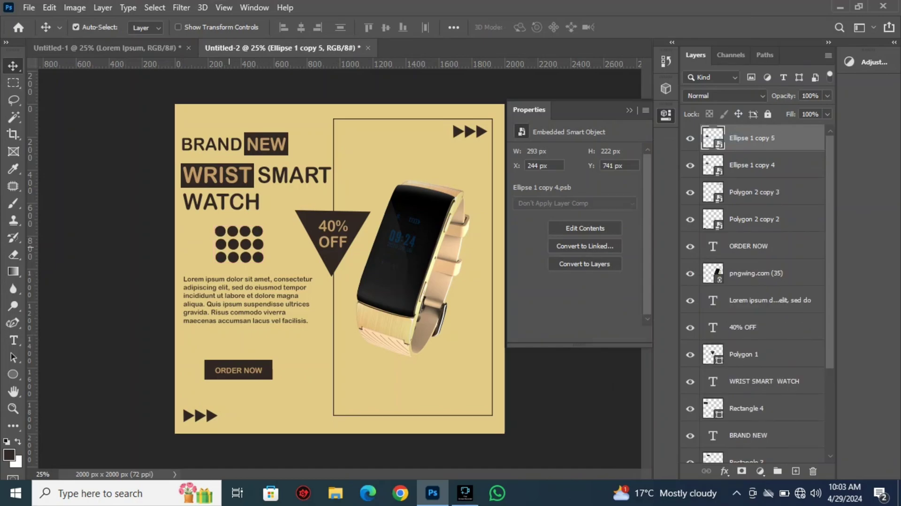
drag(239, 244, 446, 376)
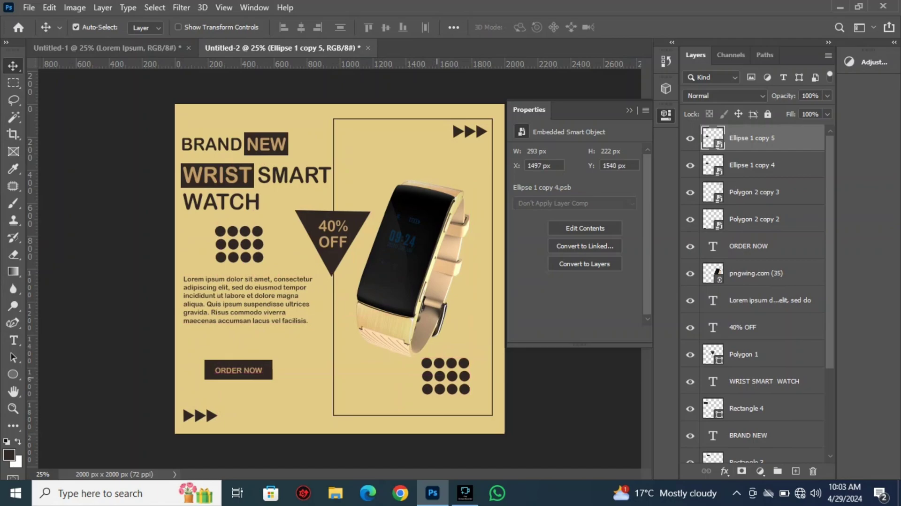
key(ctrl+t)
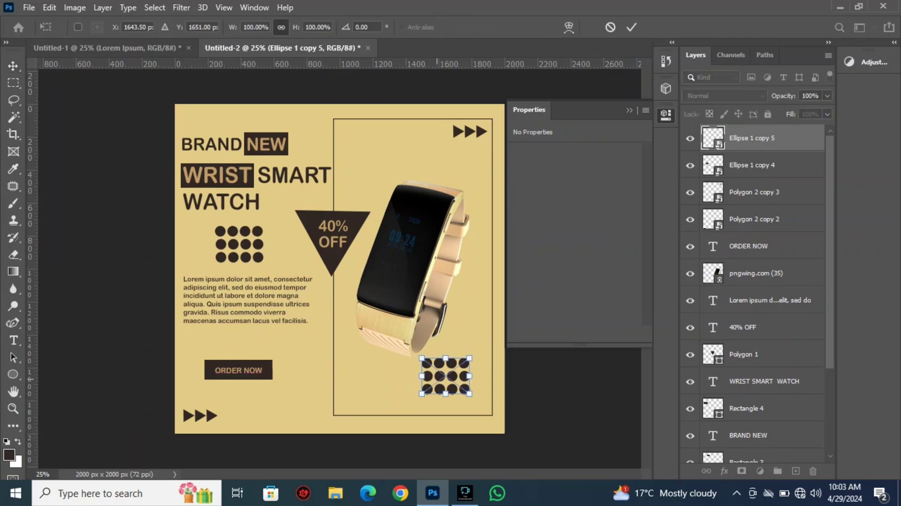
drag(446, 358, 446, 380)
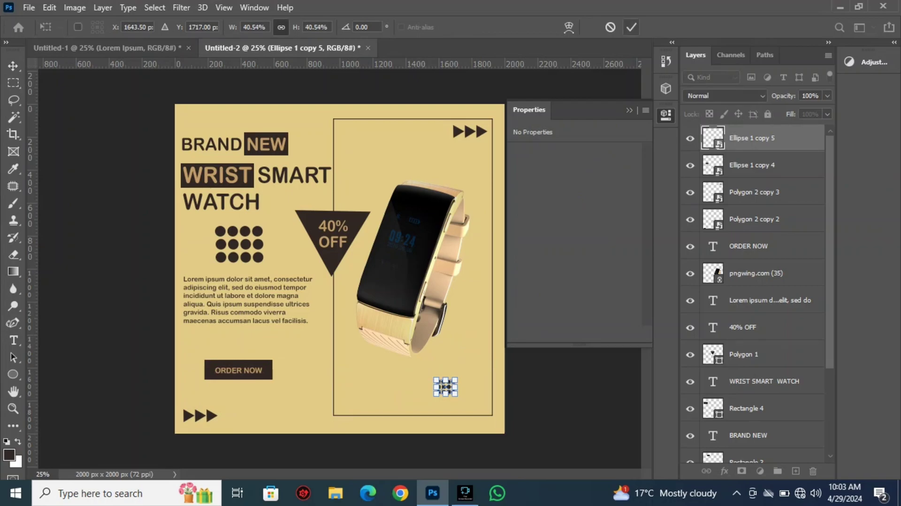
click(631, 27)
drag(446, 387, 477, 402)
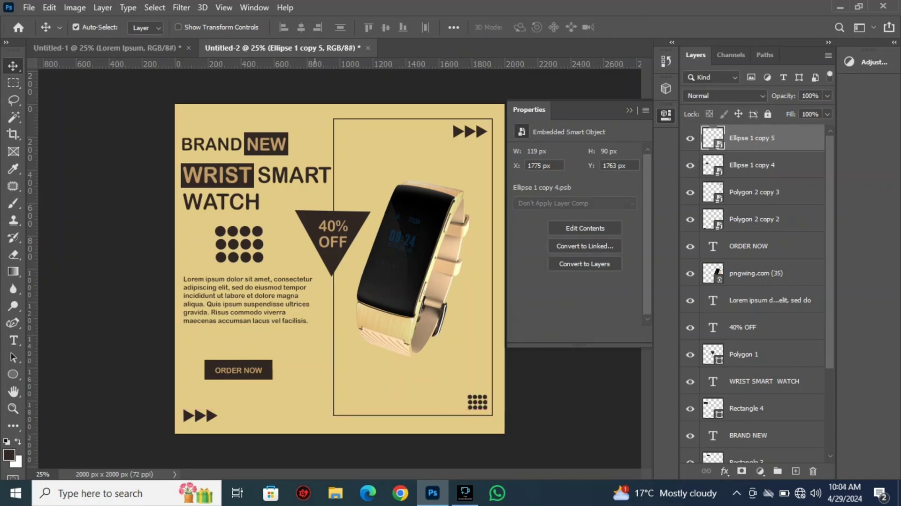
Step: Scale the original dot grid to 50.56% and move it to the poster's upper-left corner above "BRAND NEW"
click(242, 243)
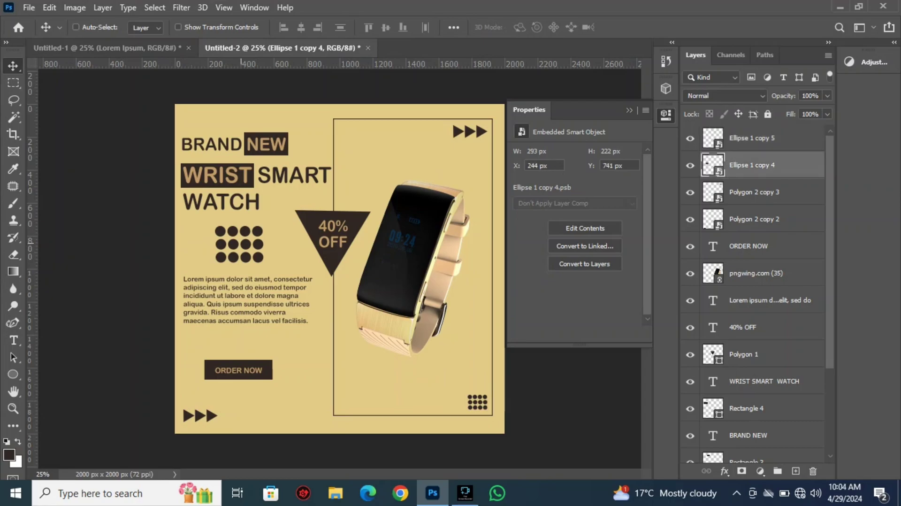
key(ctrl+t)
drag(215, 225, 237, 242)
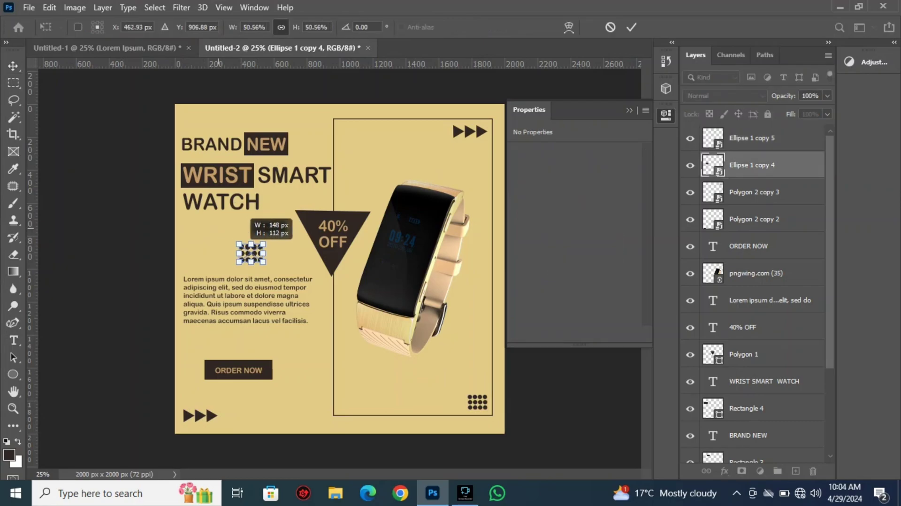
click(632, 27)
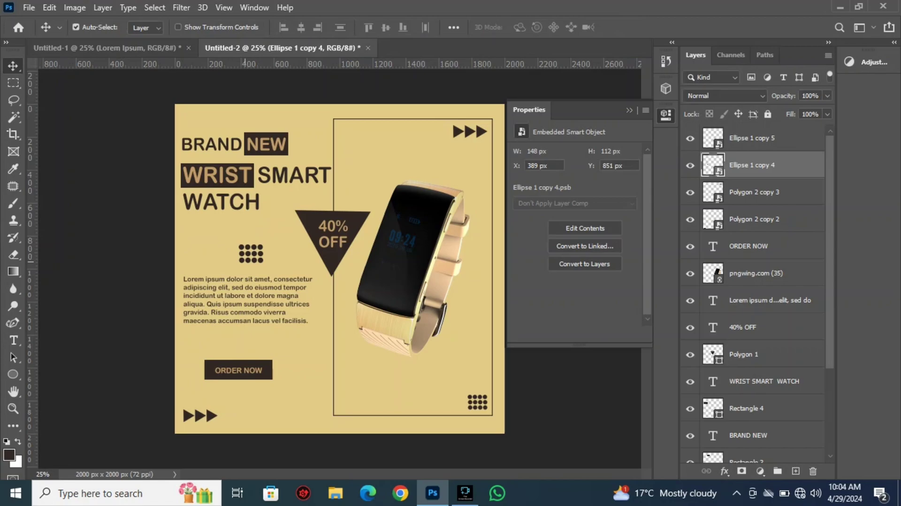
drag(246, 253, 190, 118)
click(238, 251)
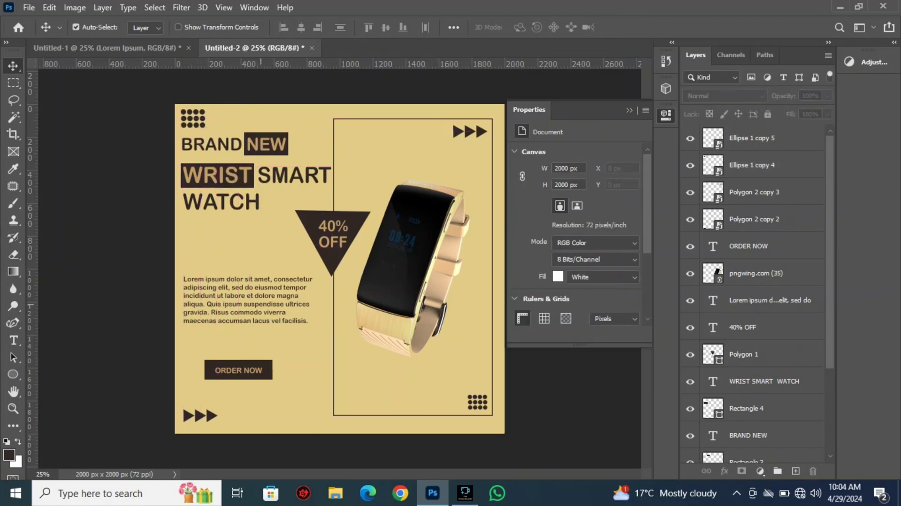
Step: Move the description paragraph and the "ORDER NOW" button with its text slightly upward, and collapse the object properties
drag(260, 290, 262, 276)
drag(160, 350, 242, 360)
click(165, 403)
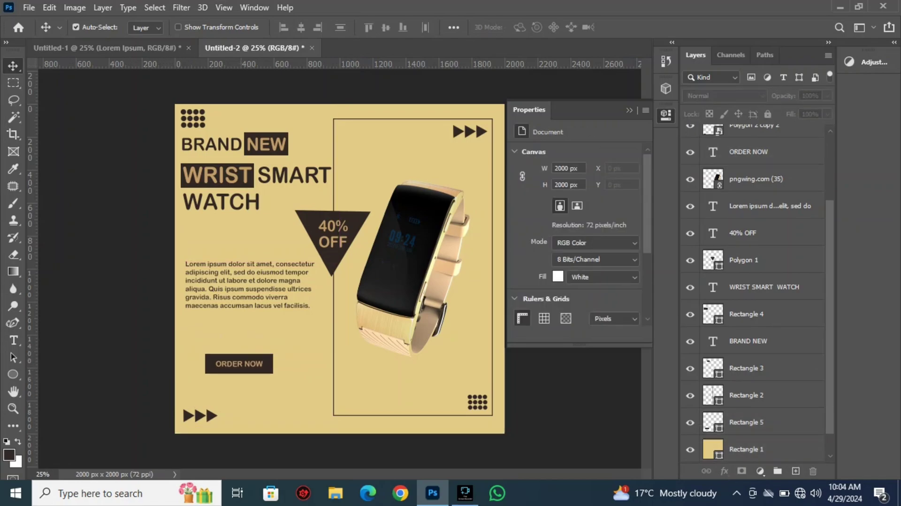
click(629, 110)
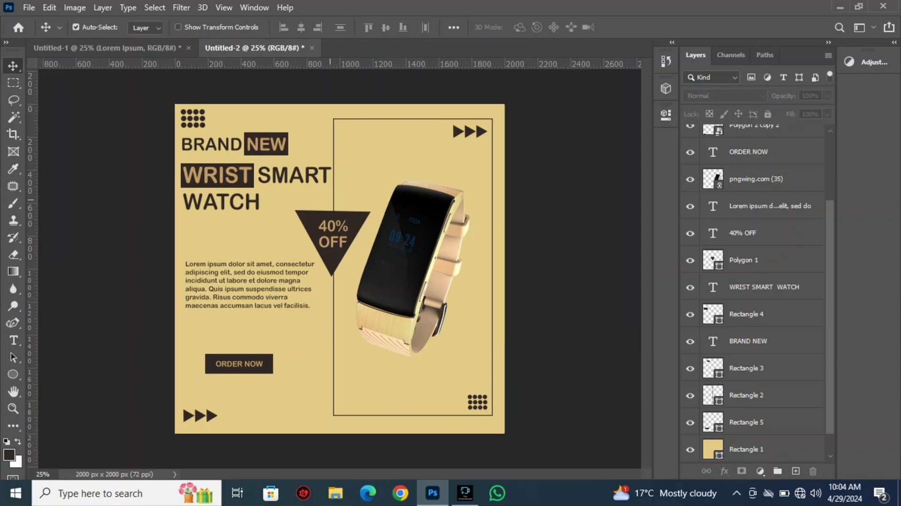
Step: Add a Drop Shadow to the product frame rectangle with Normal blending, 63% opacity, 90° angle, 0 px distance, 2% spread and 60 px size
click(334, 193)
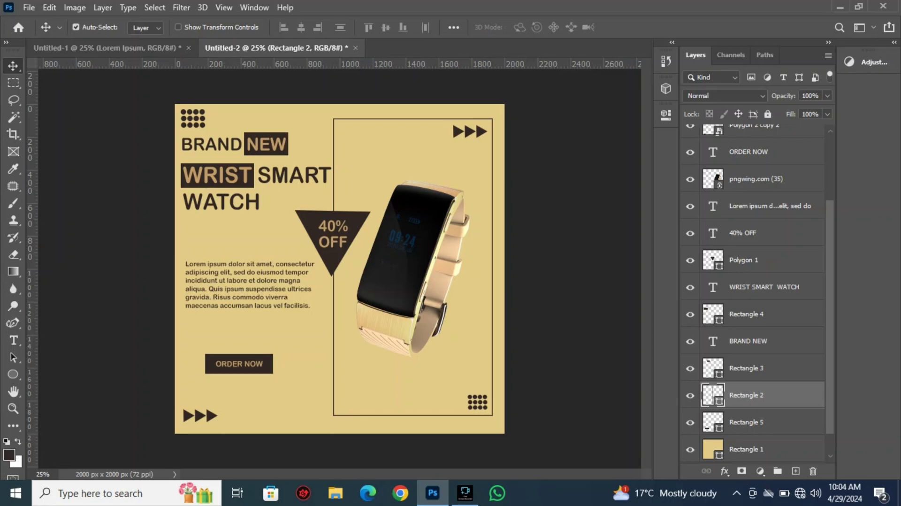
double_click(784, 395)
click(420, 332)
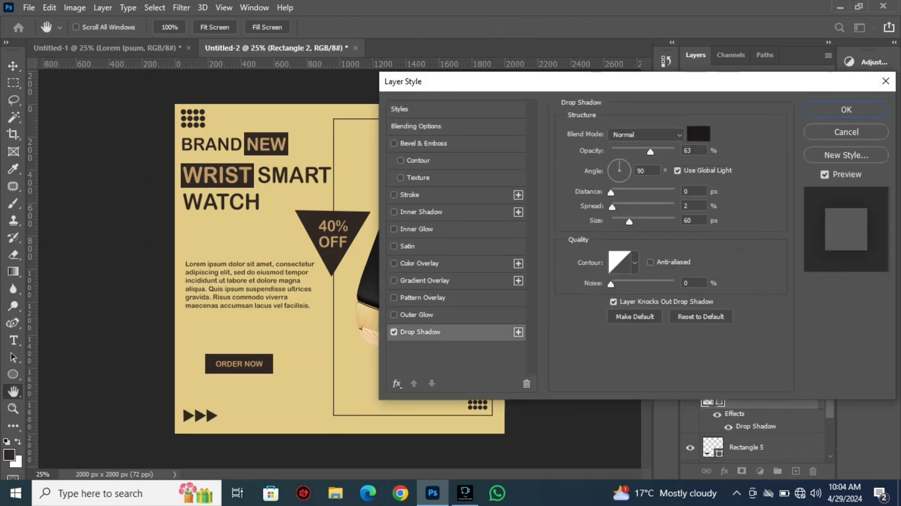
key(Return)
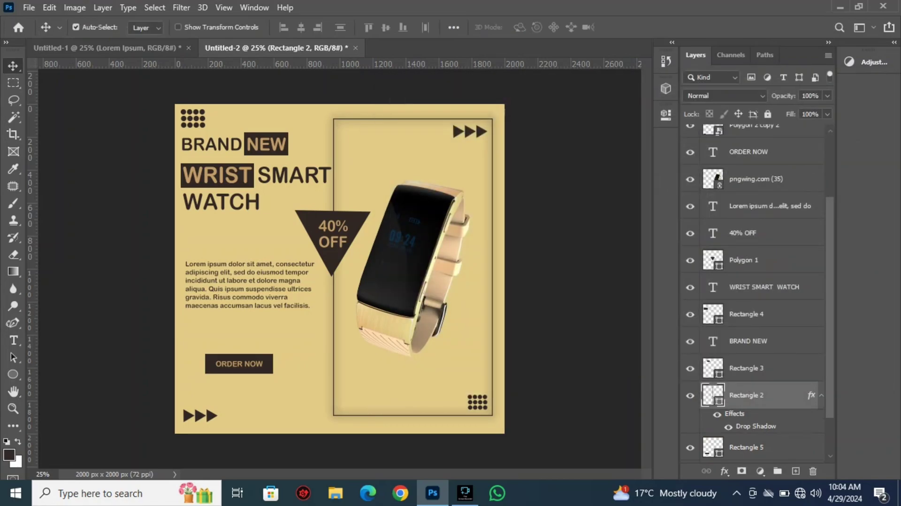
Step: On a new layer above the product frame rectangle, paint a dark shadow beneath the watch strap with the 322 px, 0% hardness brush angled -10°
click(796, 470)
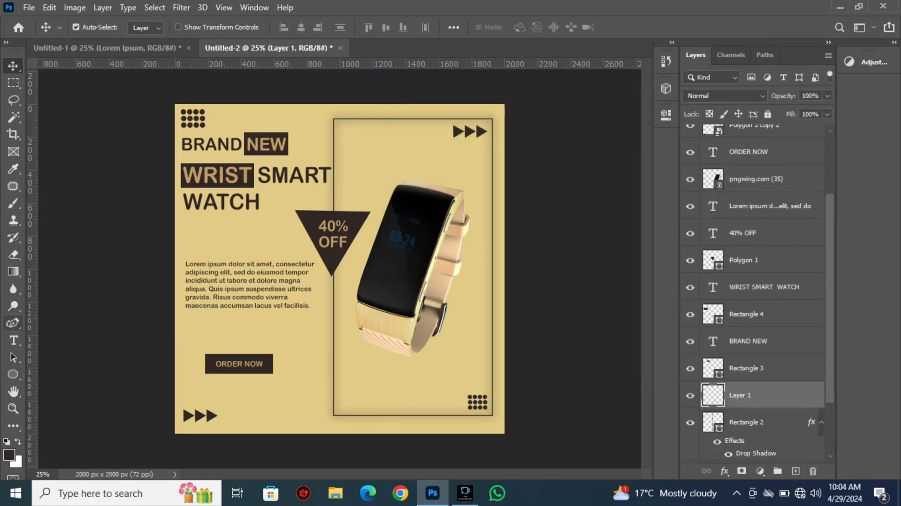
click(13, 238)
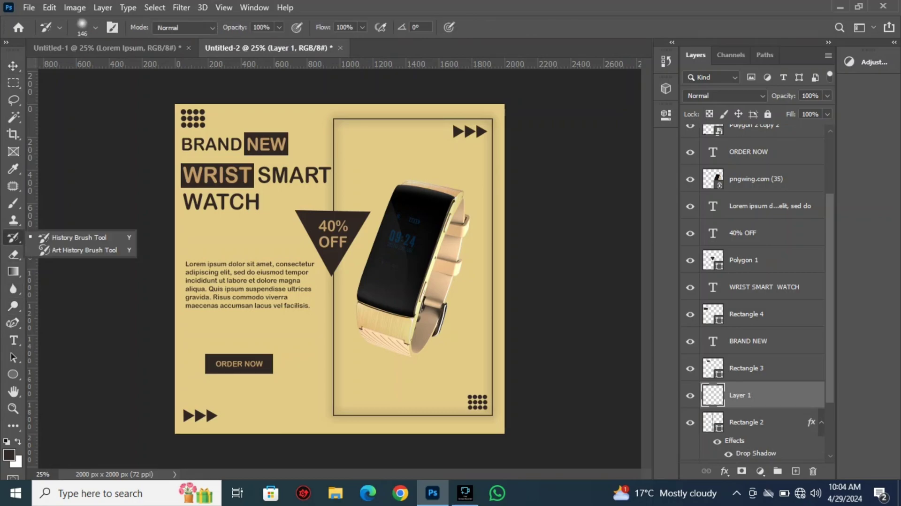
click(78, 237)
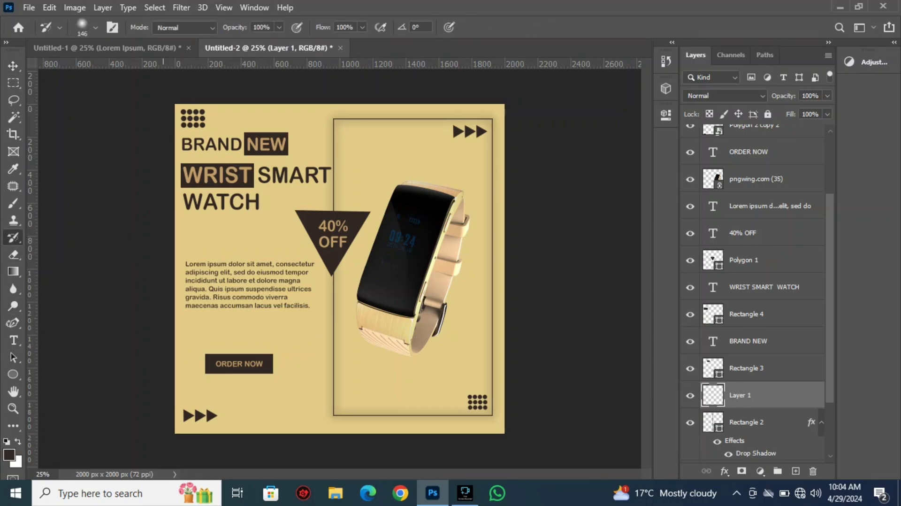
click(95, 28)
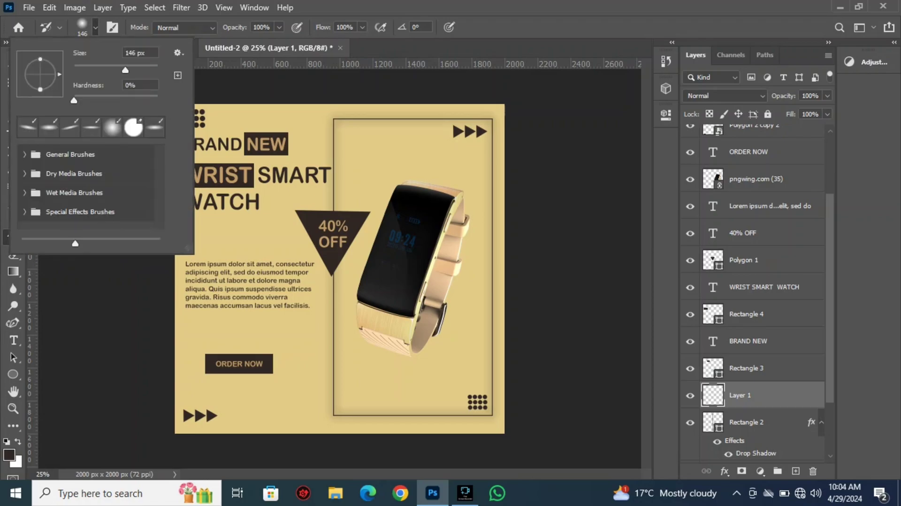
key(b)
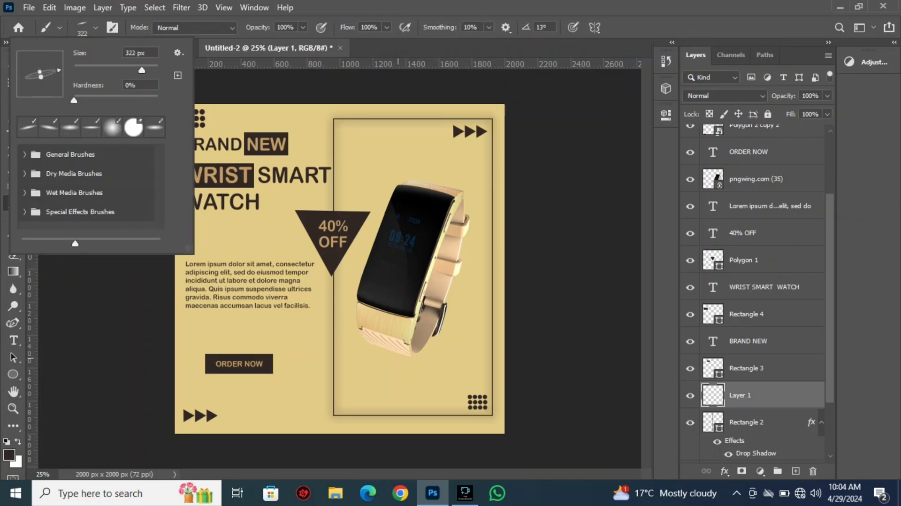
click(49, 127)
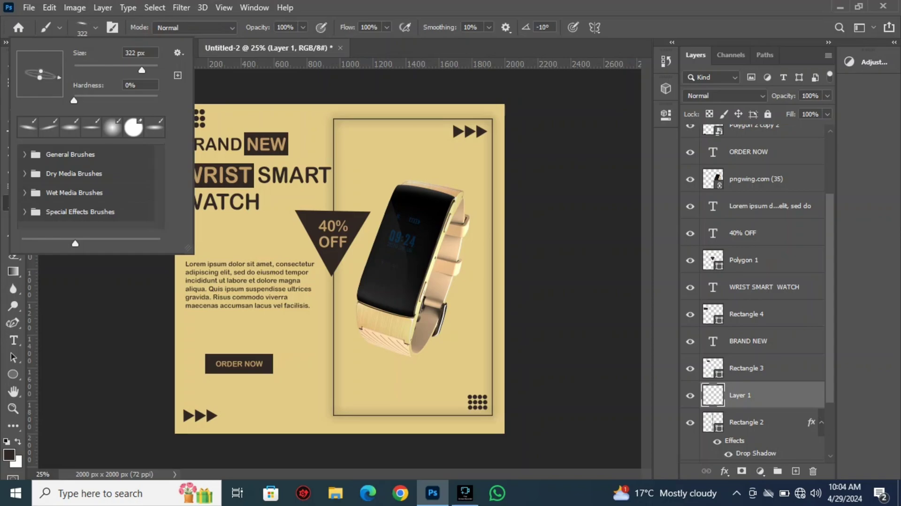
click(382, 351)
click(380, 352)
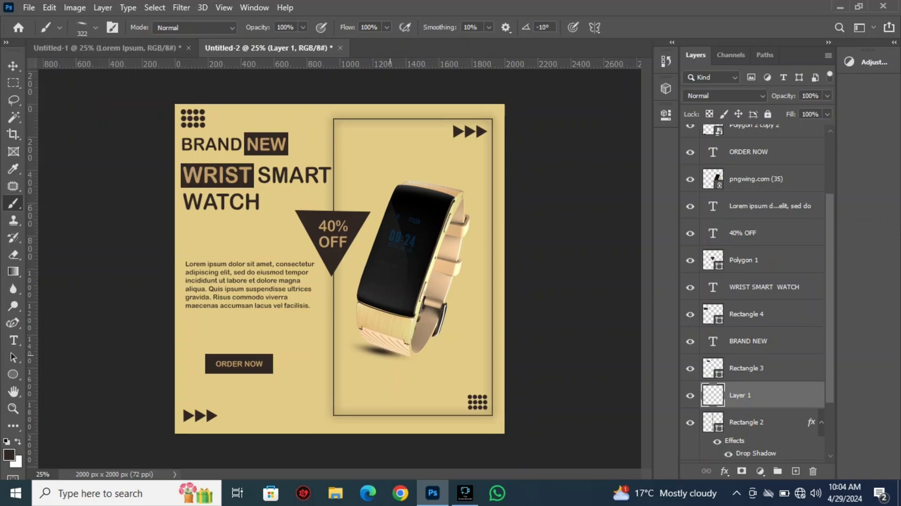
click(400, 361)
click(392, 355)
click(402, 360)
click(383, 350)
drag(383, 350, 386, 353)
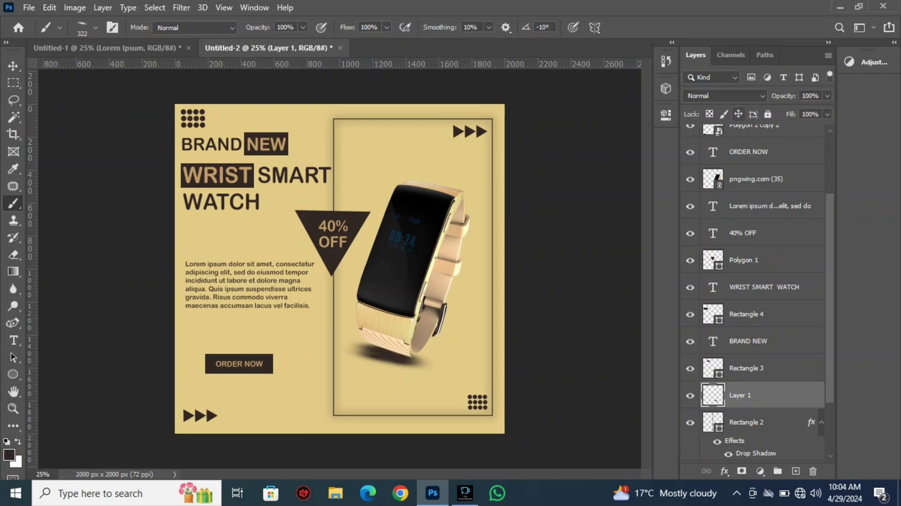
Step: Lower the opacity of the painted watch shadow layer to 67% and deselect it
drag(783, 96, 768, 96)
text(56)
key(Return)
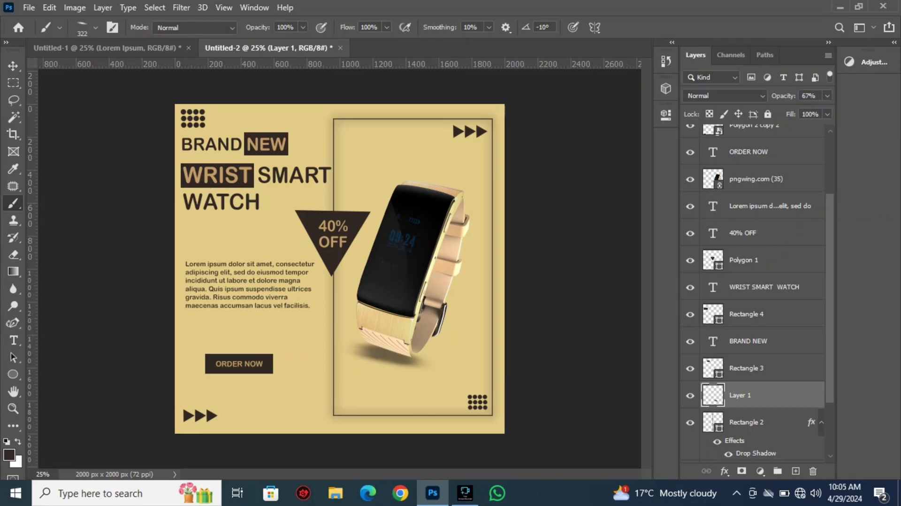
click(13, 66)
click(84, 124)
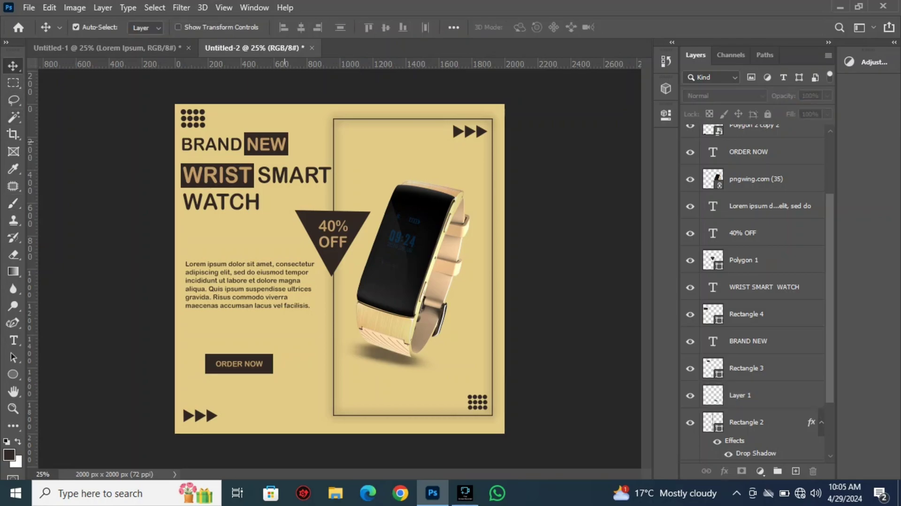
Step: Add a Drop Shadow to the rectangle behind "NEW" with Normal blending, 56% opacity, 0 px distance, 2% spread and 60 px size
click(286, 142)
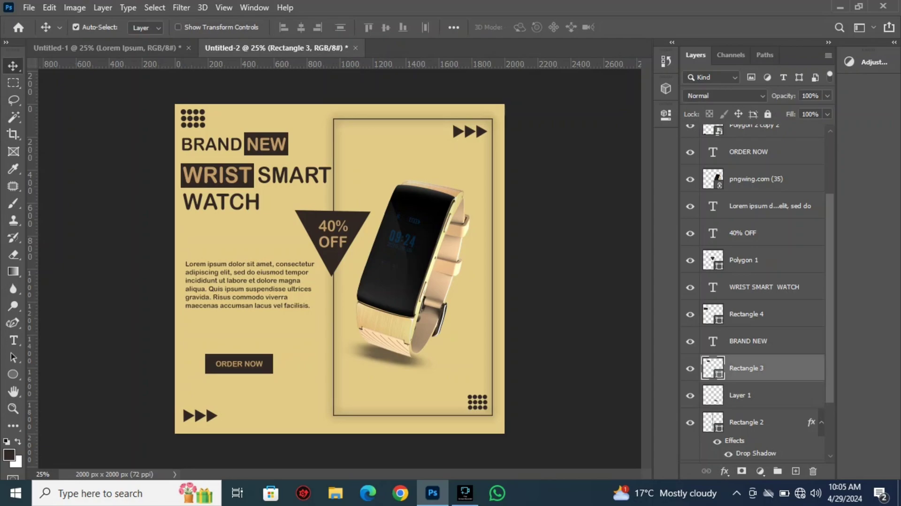
double_click(789, 368)
click(420, 332)
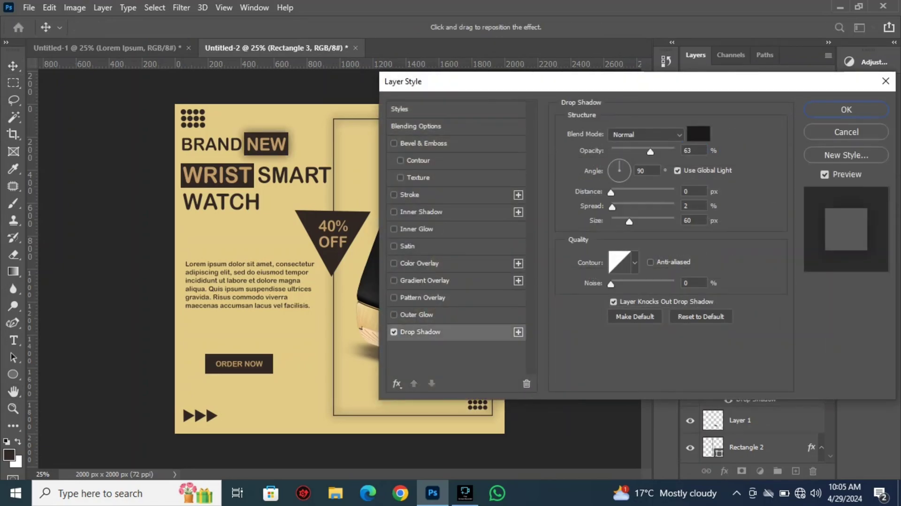
mouse_move(651, 151)
mouse_down()
mouse_move(630, 152)
mouse_move(674, 152)
mouse_move(647, 151)
mouse_up()
key(Return)
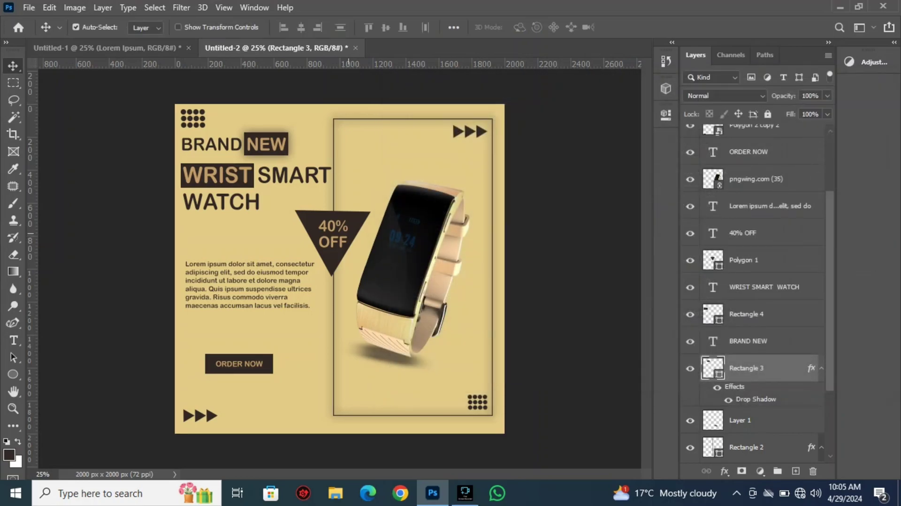
Step: Add a Drop Shadow to the "40% OFF" triangle with 56% opacity, 90° angle, 0 px distance, 2% spread and 60 px size
click(351, 228)
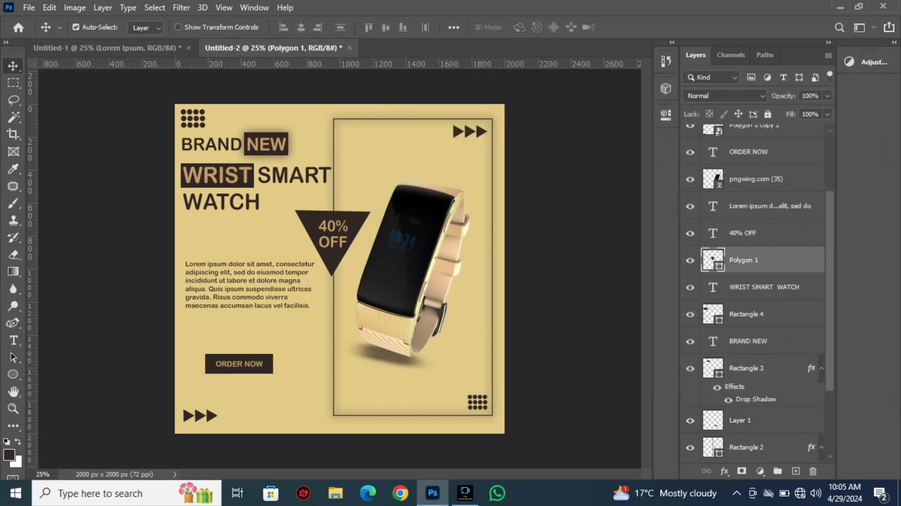
double_click(782, 259)
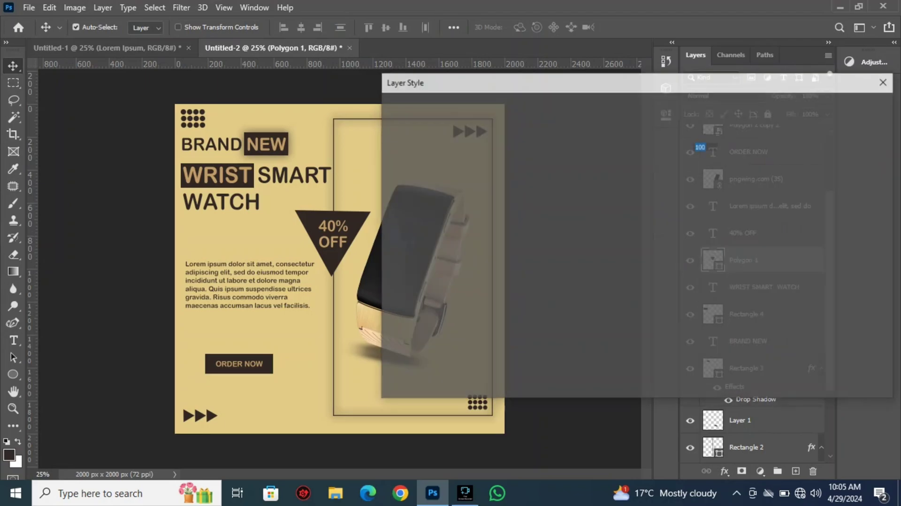
click(420, 332)
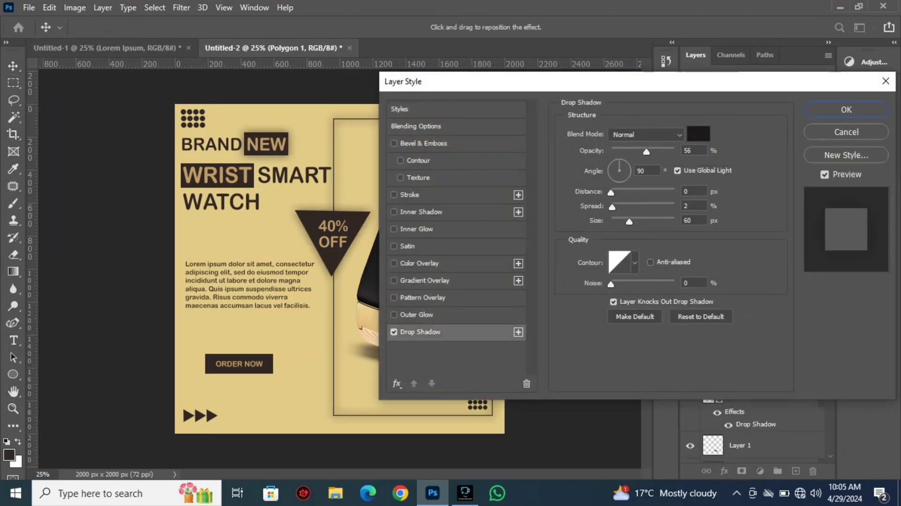
click(847, 109)
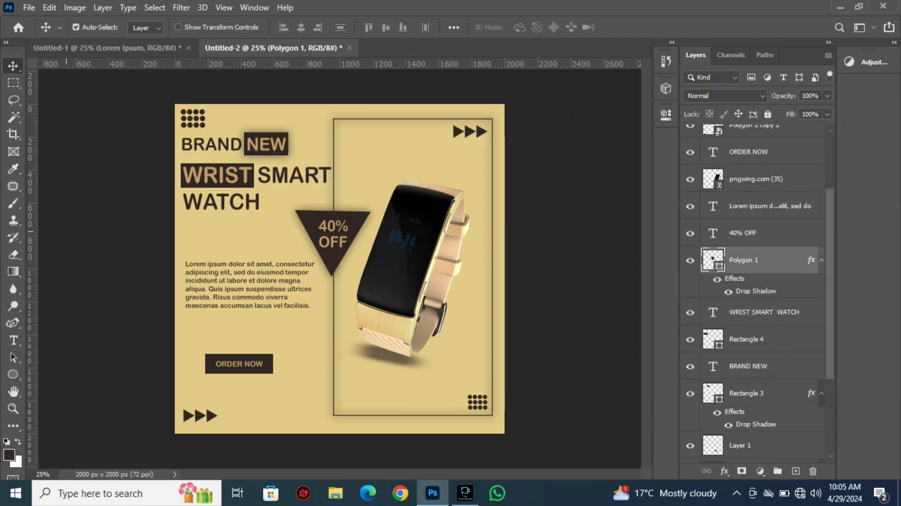
Step: Delete the layer holding the painted shadow beneath the watch
click(67, 231)
click(380, 353)
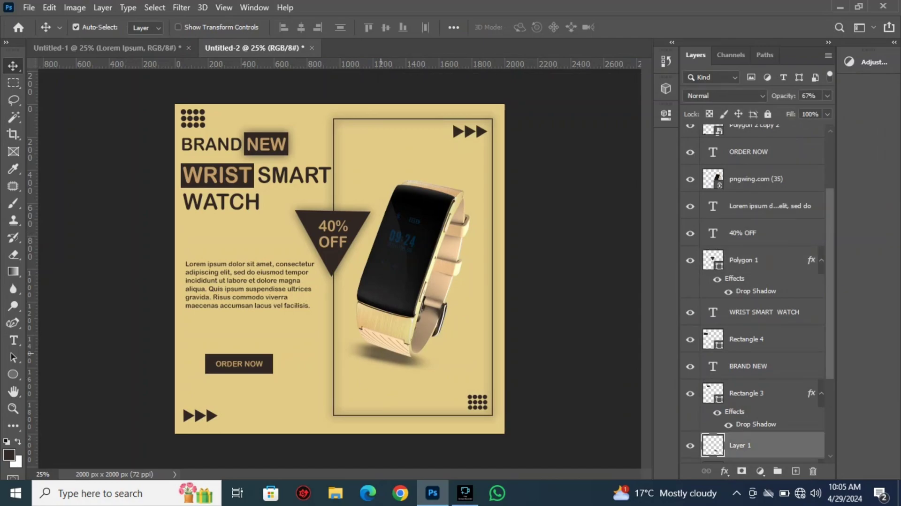
click(813, 471)
Step: On a new layer above the product frame, paint a watch shadow with the 322 px soft brush angled 13° and shift it slightly right beneath the strap
click(795, 471)
key(y)
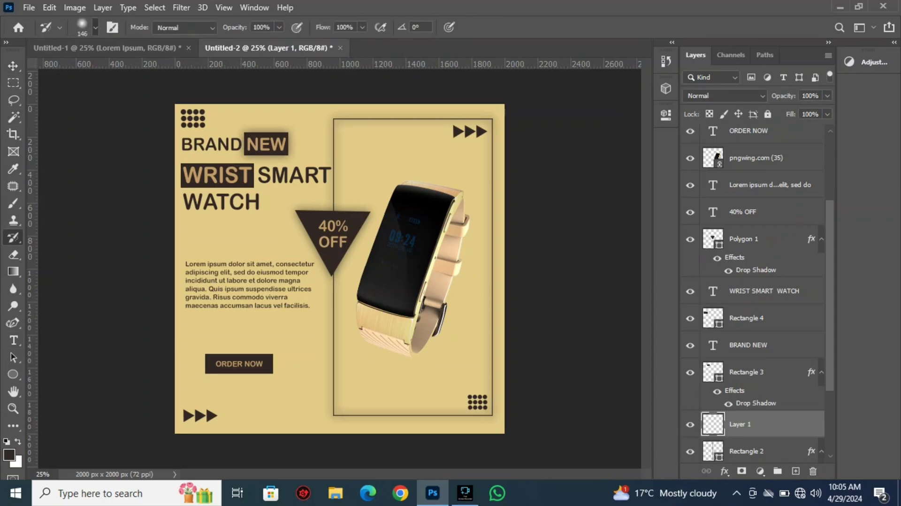
click(95, 27)
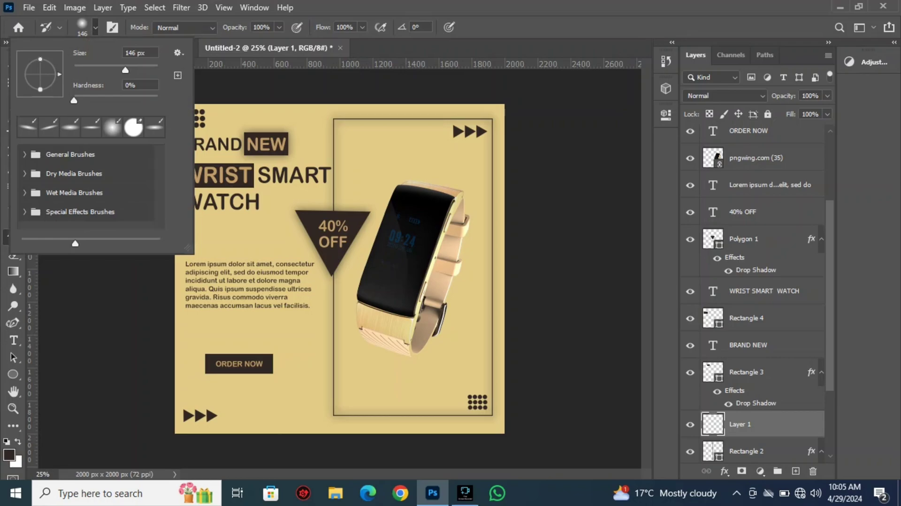
key(b)
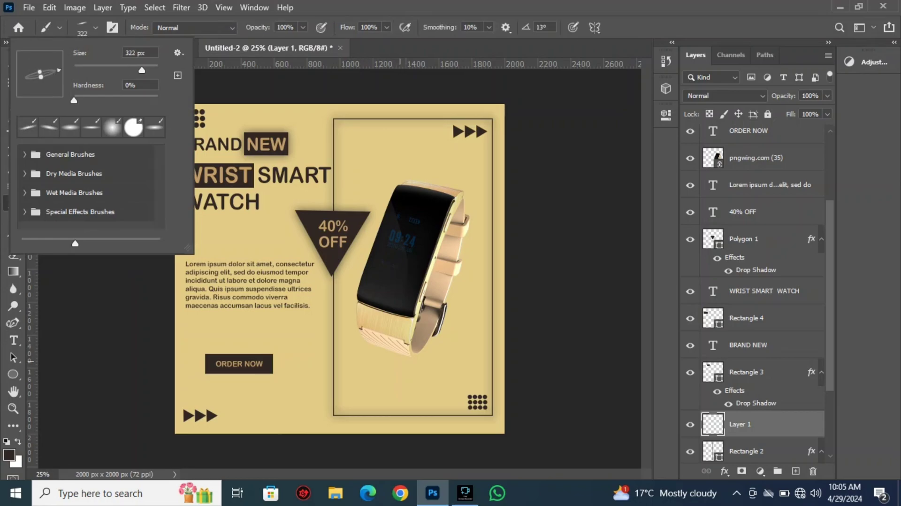
click(399, 360)
click(399, 359)
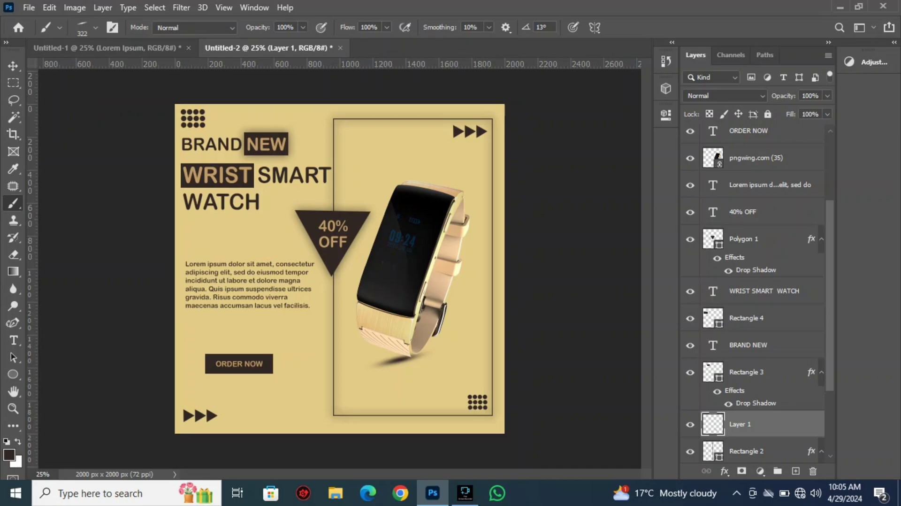
key(v)
drag(393, 361, 408, 360)
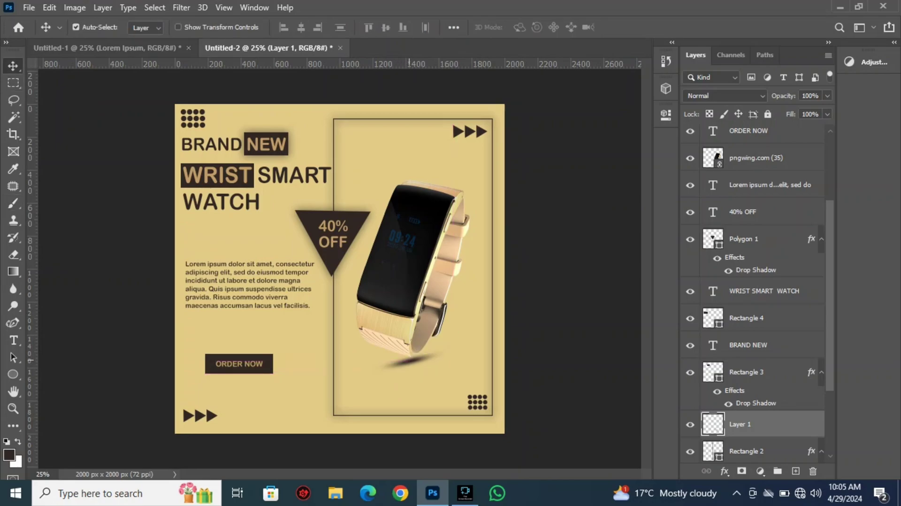